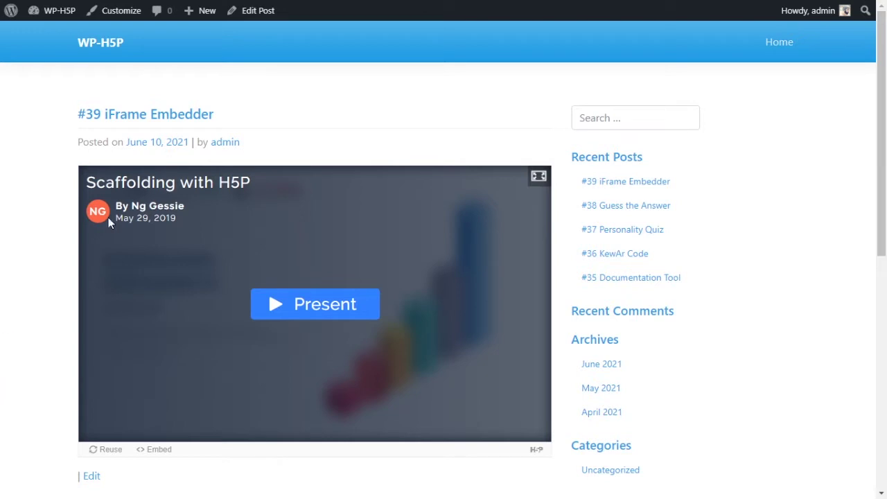
left_click_drag(226, 116, 106, 115)
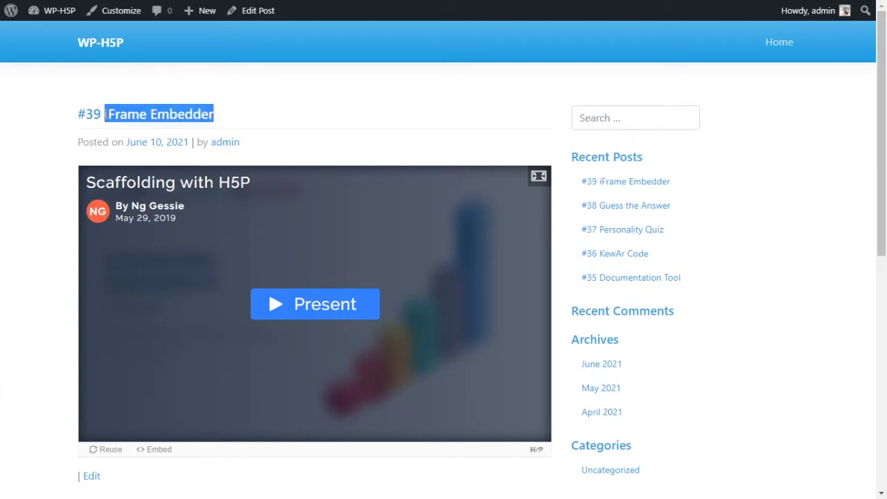
left_click(2, 240)
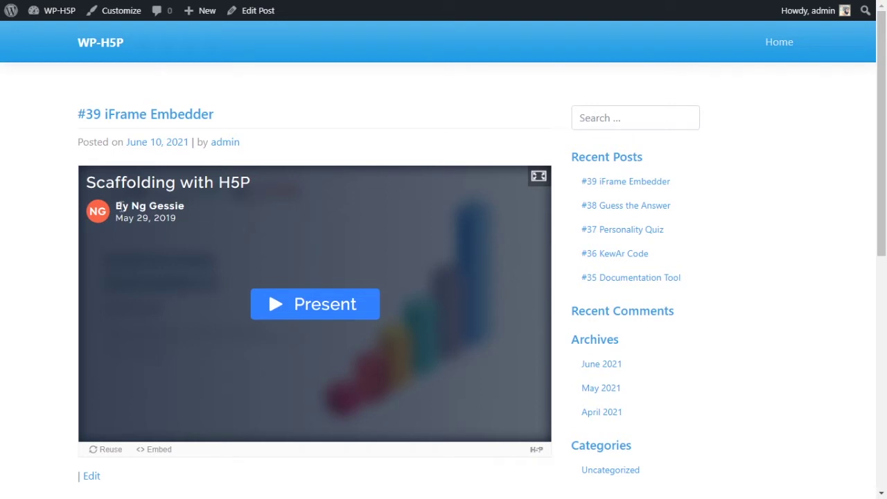
left_click_drag(126, 205, 187, 206)
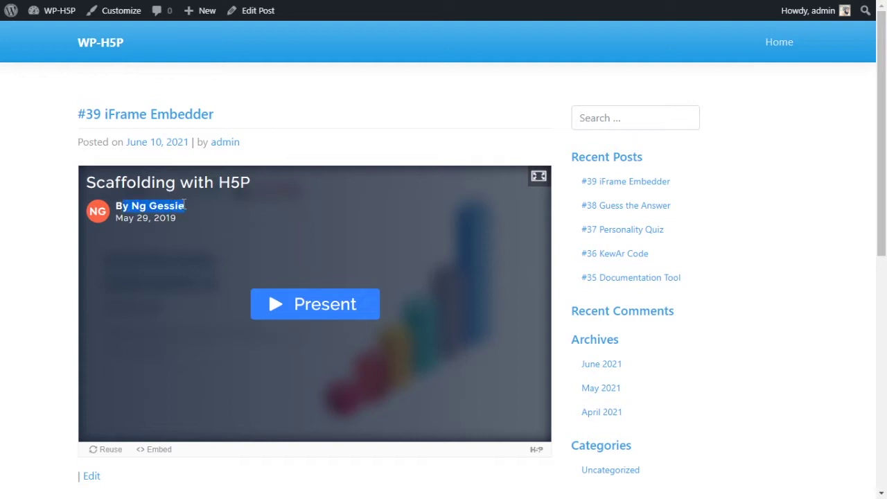
Step: Start the embedded "Scaffolding with H5P" presentation and advance through its slides to "Design - Targeted Actions"
left_click(312, 305)
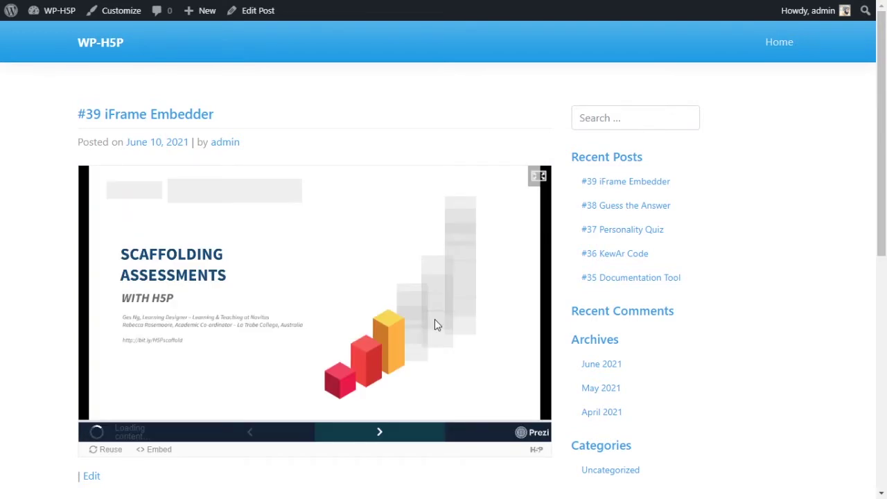
left_click(371, 437)
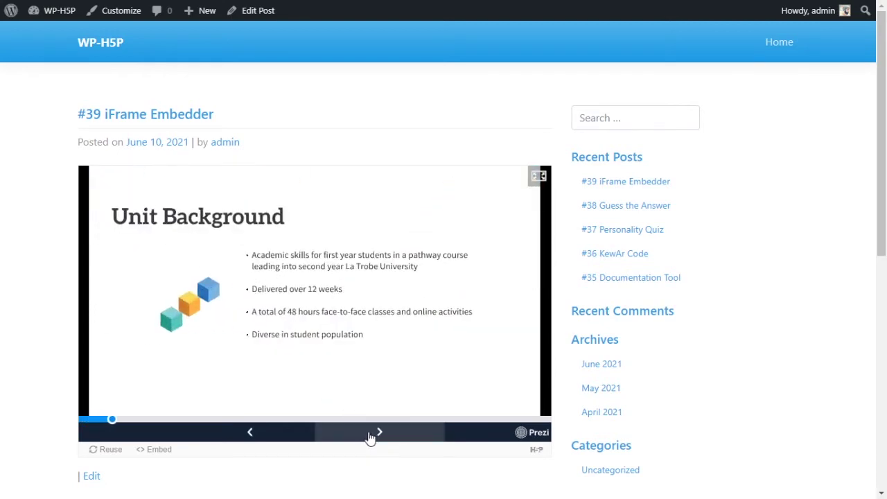
left_click(371, 436)
left_click(370, 437)
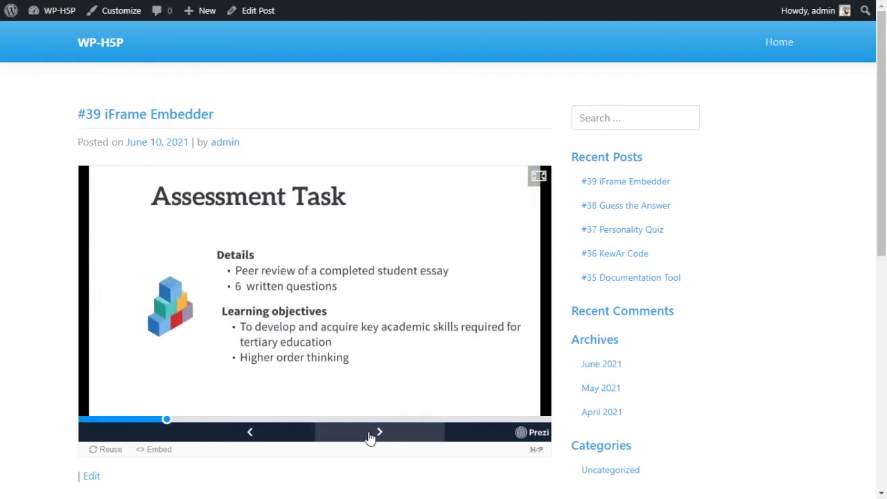
left_click(371, 436)
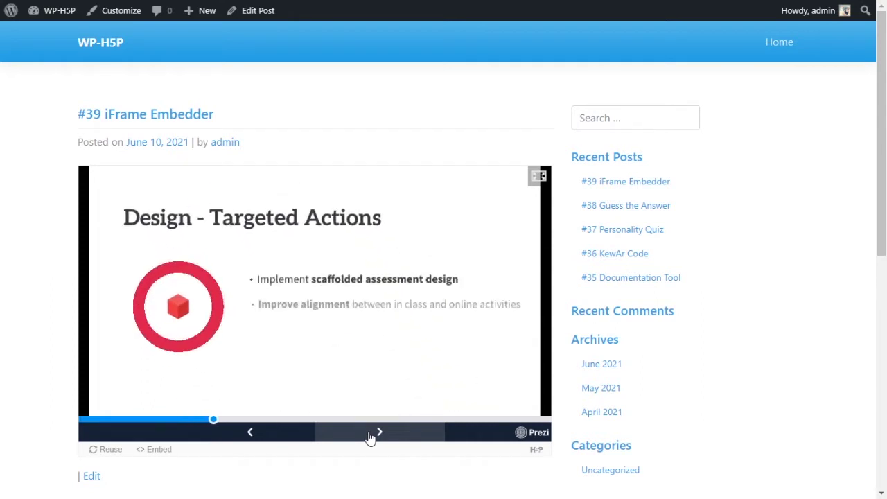
Step: View the presentation in full screen, advance to the "Assessment Task Modifications" slide, and exit full screen
left_click(540, 176)
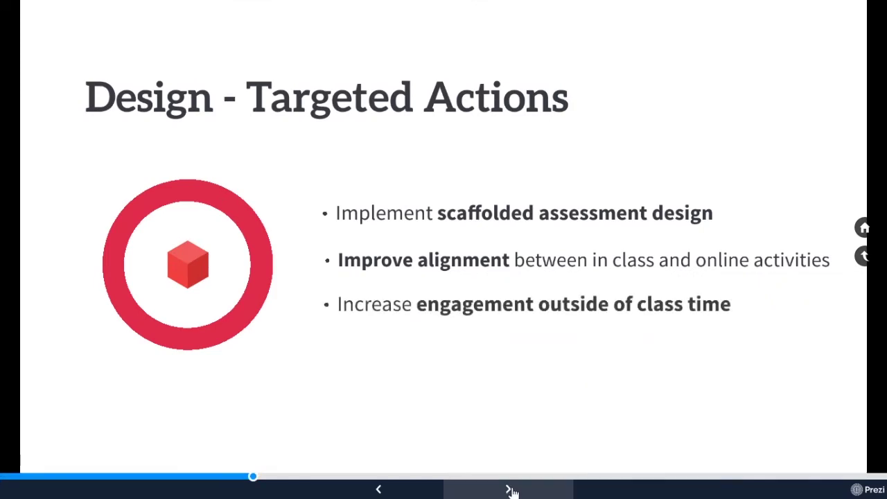
left_click(508, 489)
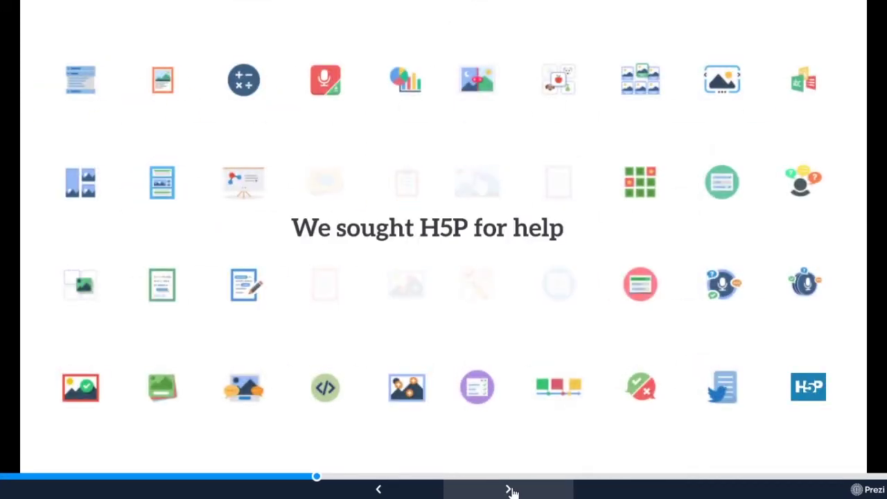
left_click(510, 490)
left_click(511, 490)
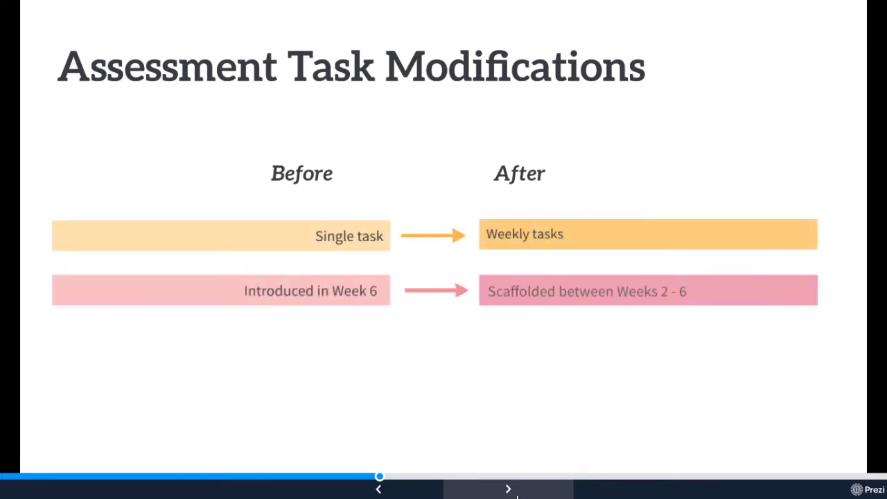
key("Escape")
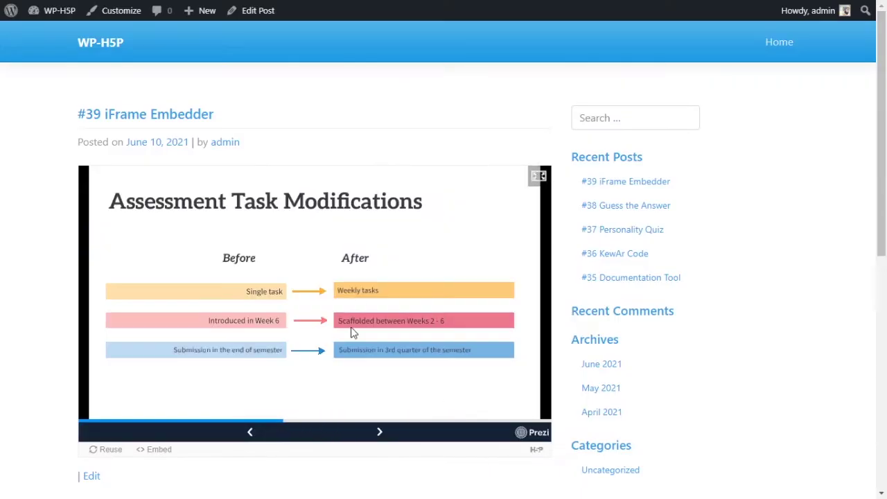
mouse_move(518, 267)
left_click(529, 282)
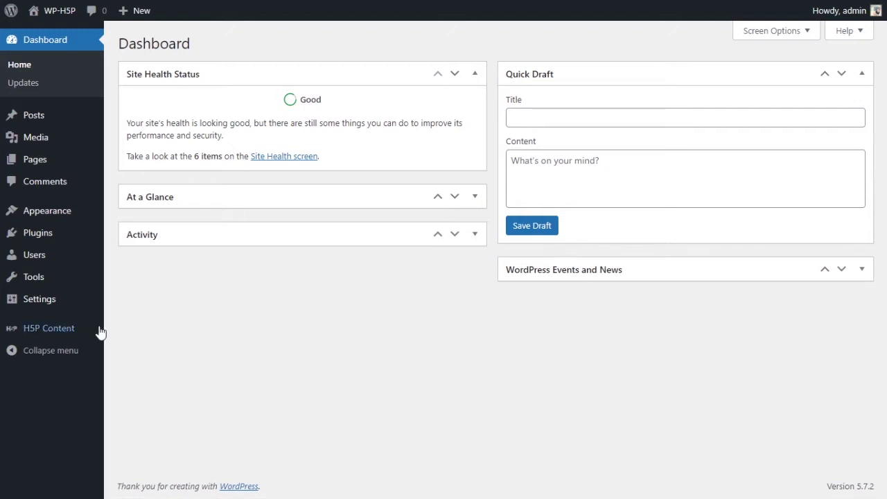
Step: Start adding new H5P content in the WordPress dashboard and choose the Iframe Embedder content type
mouse_move(43, 338)
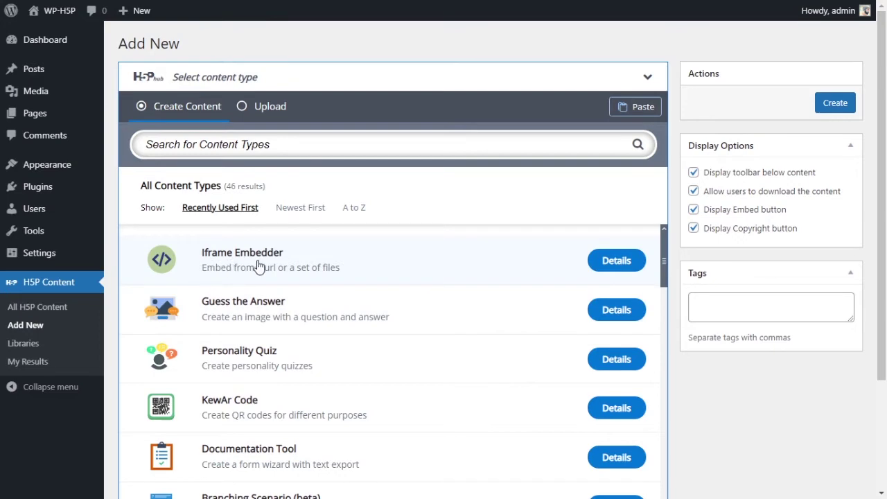
scroll(422, 275, "down", 20)
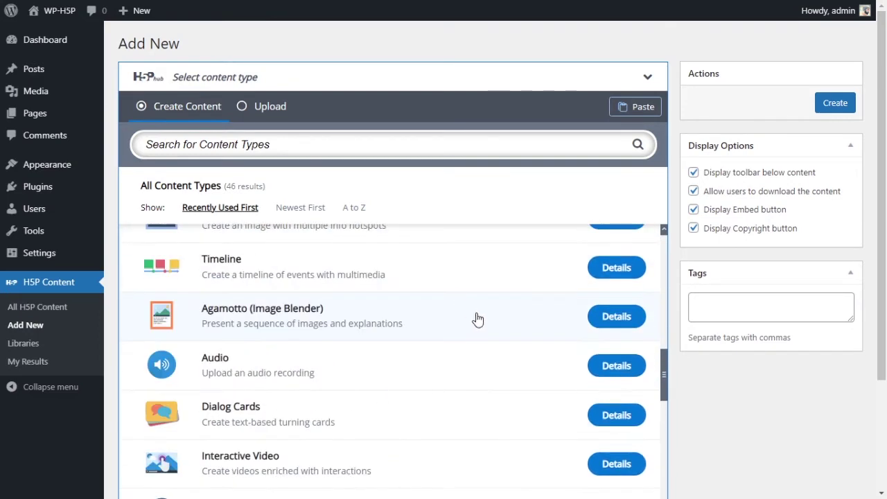
scroll(593, 337, "up", 5)
scroll(640, 351, "down", 5)
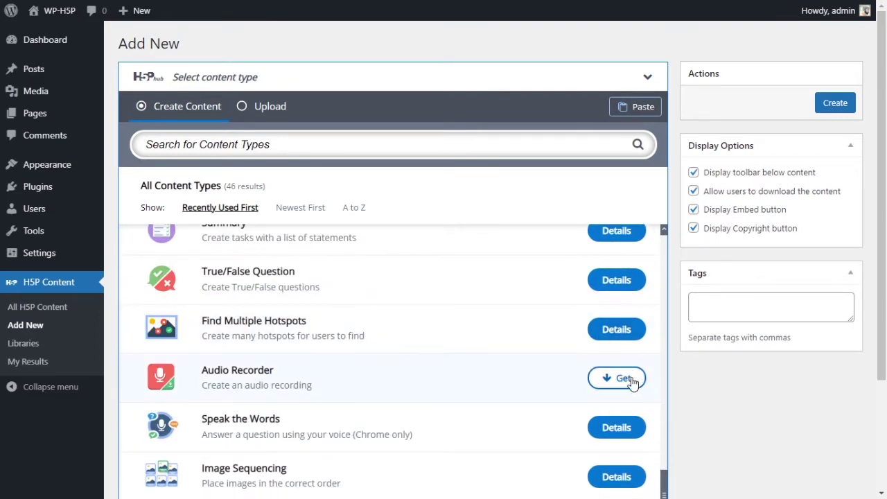
scroll(430, 341, "up", 20)
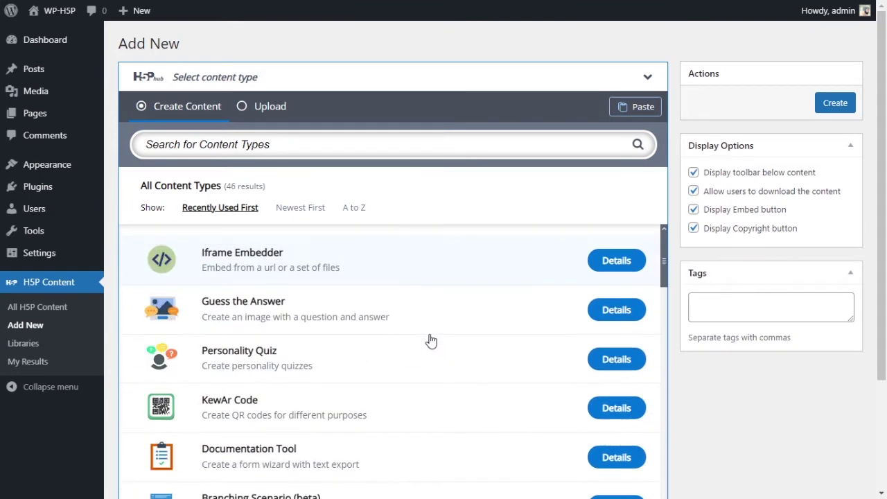
left_click(385, 267)
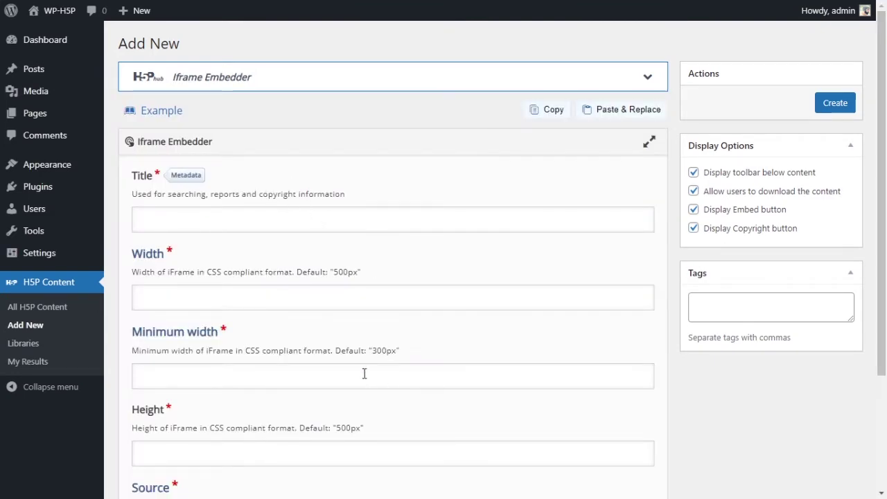
Step: Title the new Iframe Embedder content "Embedder"
left_click(379, 229)
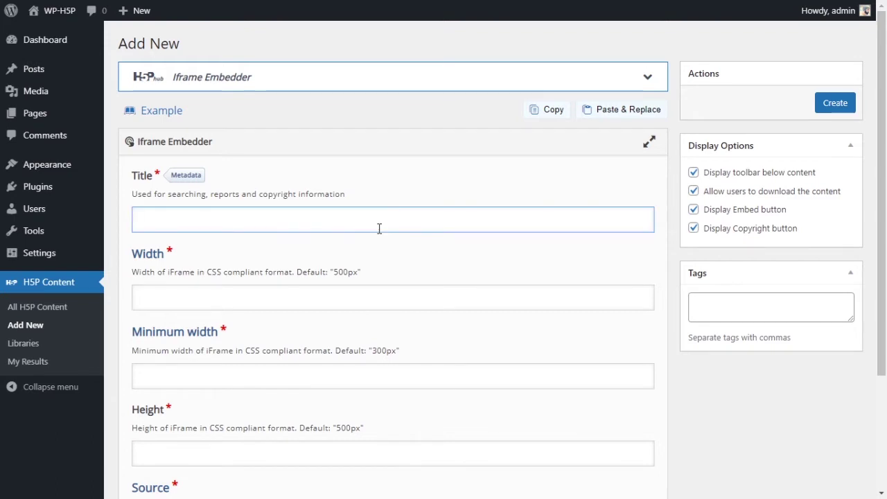
type("Embedder")
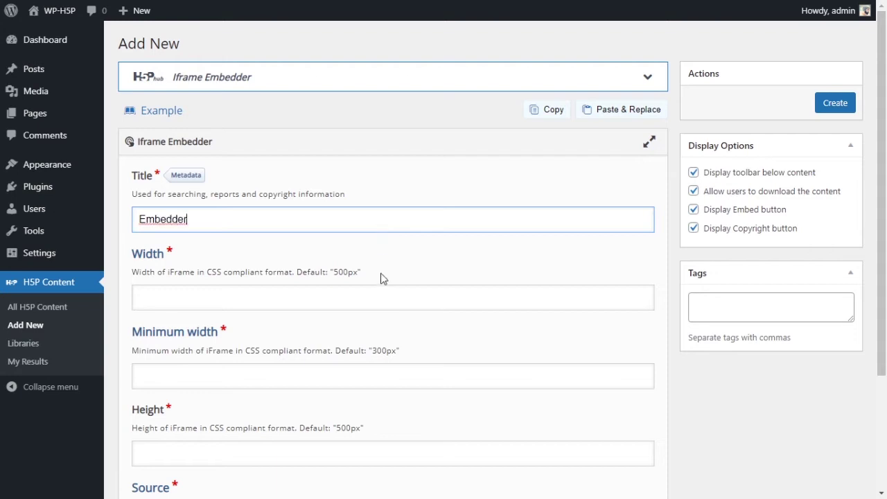
left_click(386, 292)
left_click(242, 223)
left_click(146, 223)
double_click(176, 218)
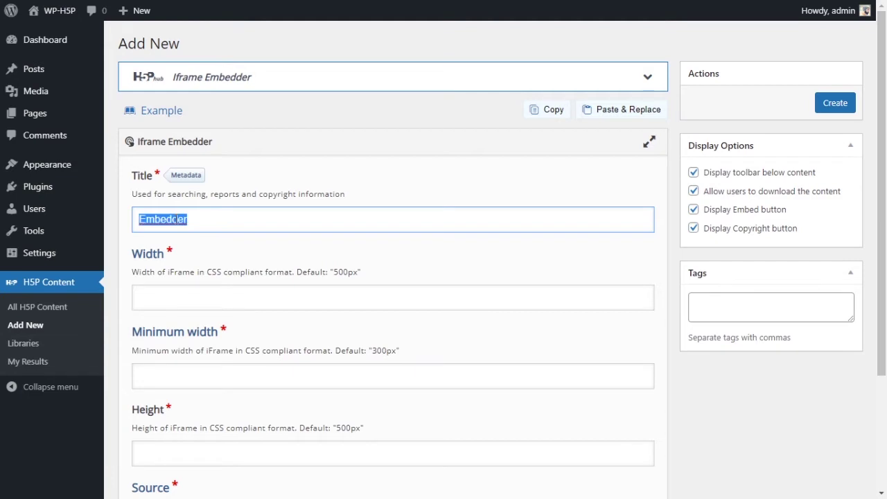
left_click(471, 220)
Step: Set the iframe's width to 600px
key("Tab")
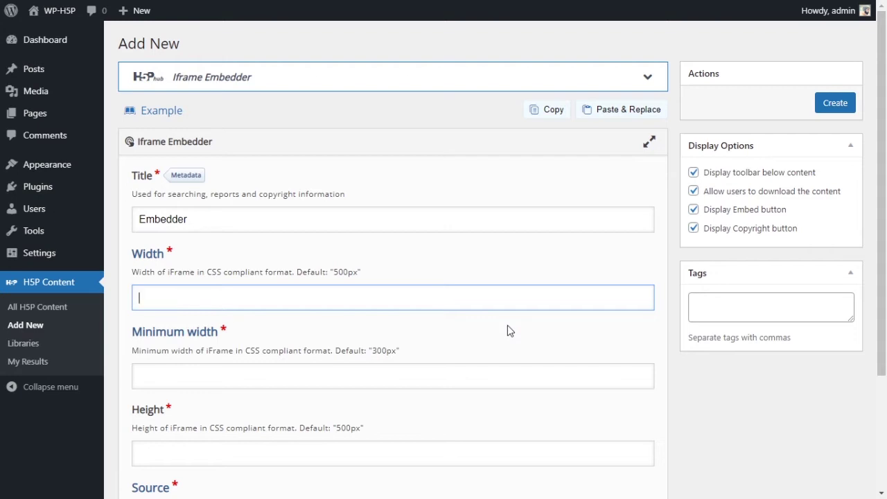
type("600")
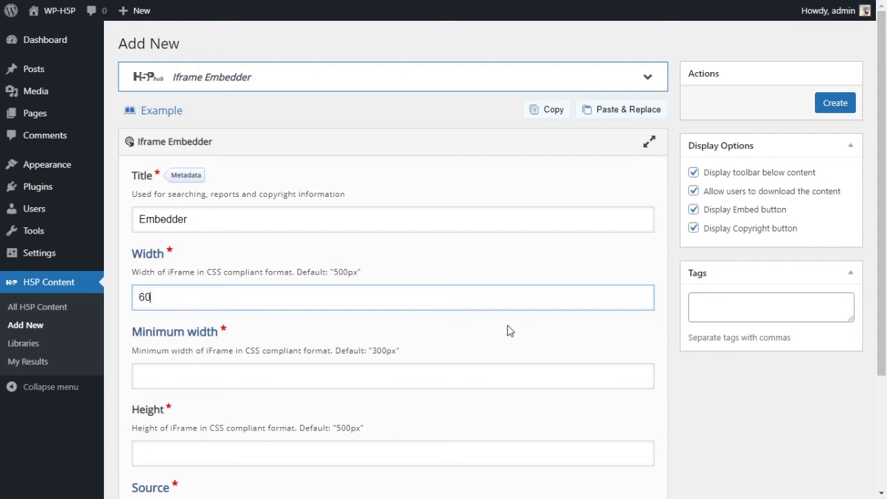
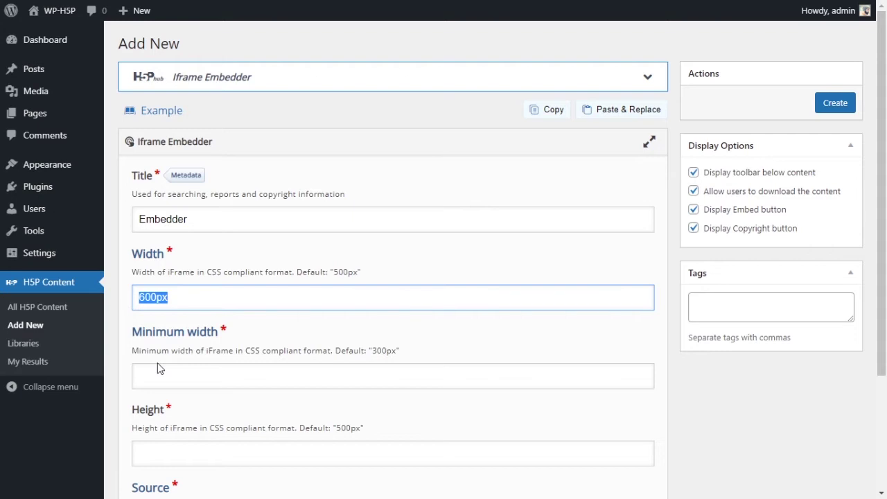
left_click(169, 373)
left_click(335, 306)
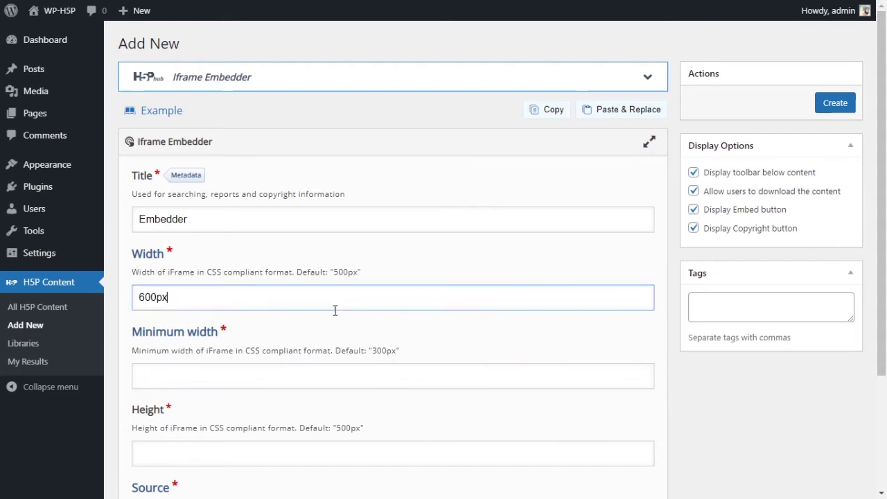
left_click_drag(187, 291, 133, 295)
left_click(152, 293)
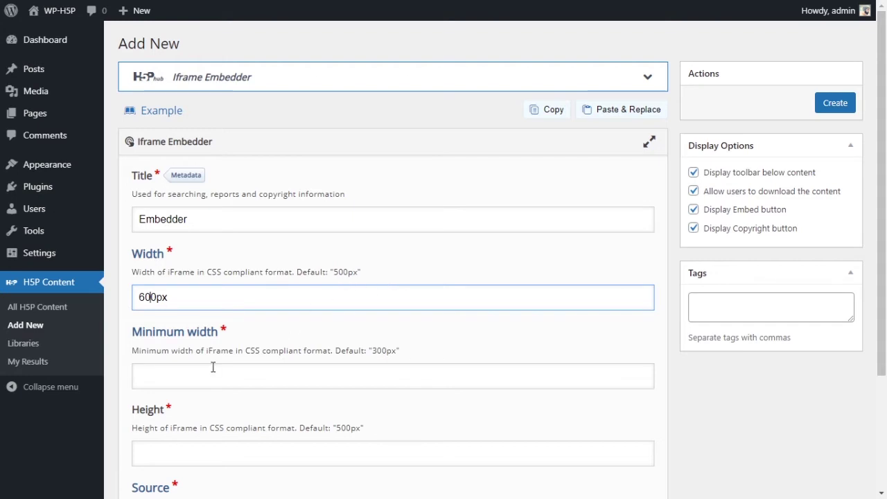
Step: Look over the remaining form fields and set the iframe's minimum width to 300px
scroll(476, 338, "down", 3)
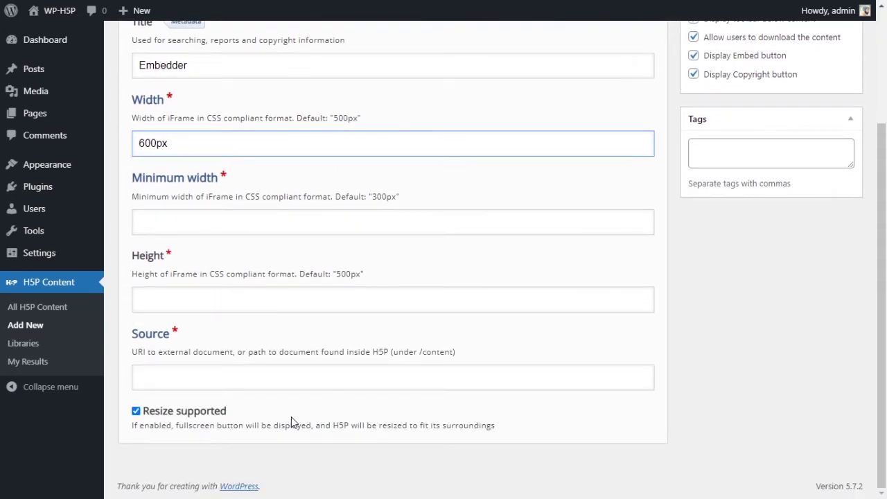
scroll(249, 419, "up", 3)
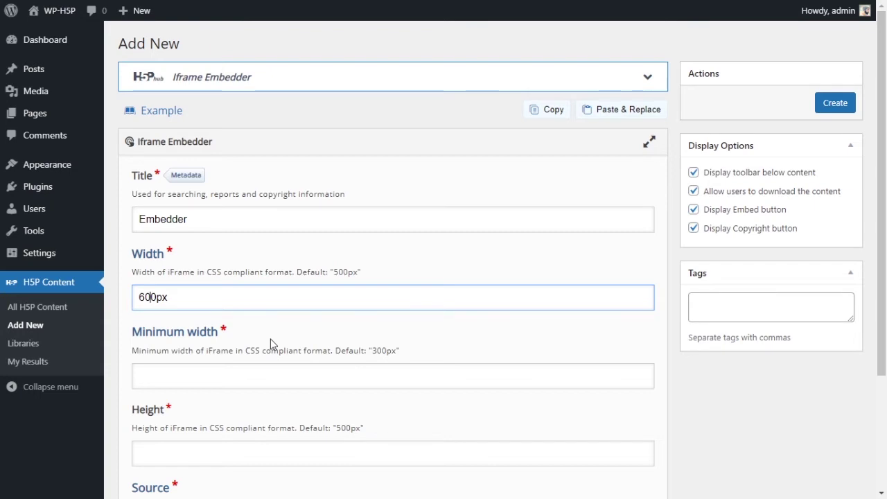
left_click(261, 375)
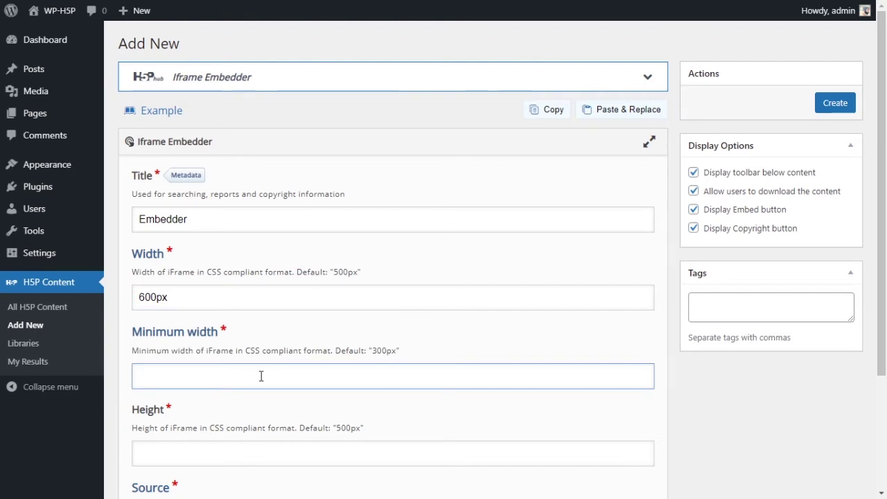
type("300px")
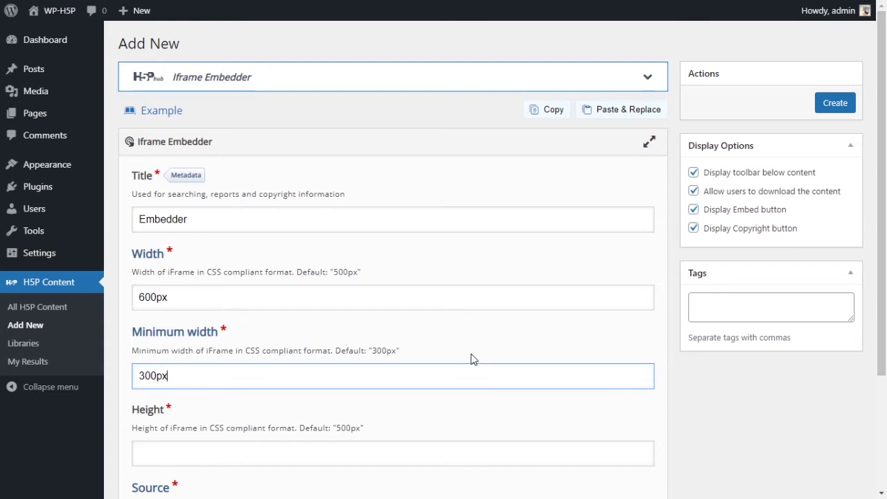
scroll(416, 353, "down", 2)
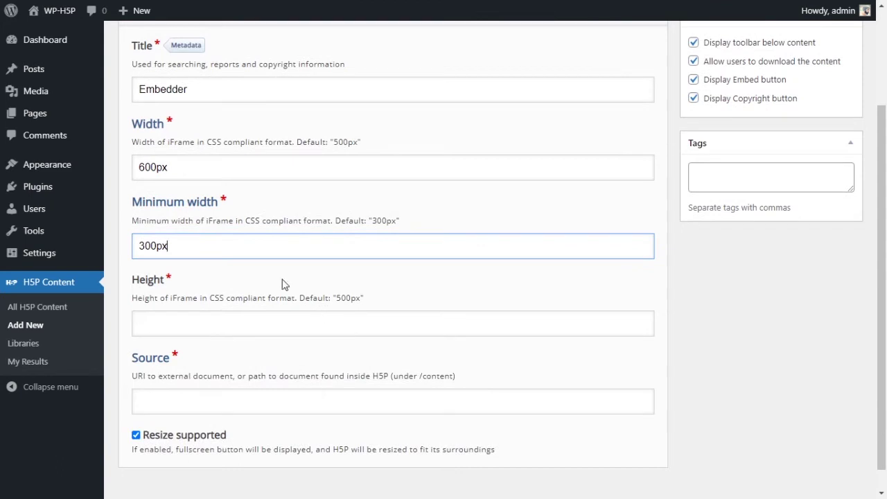
left_click_drag(181, 169, 136, 165)
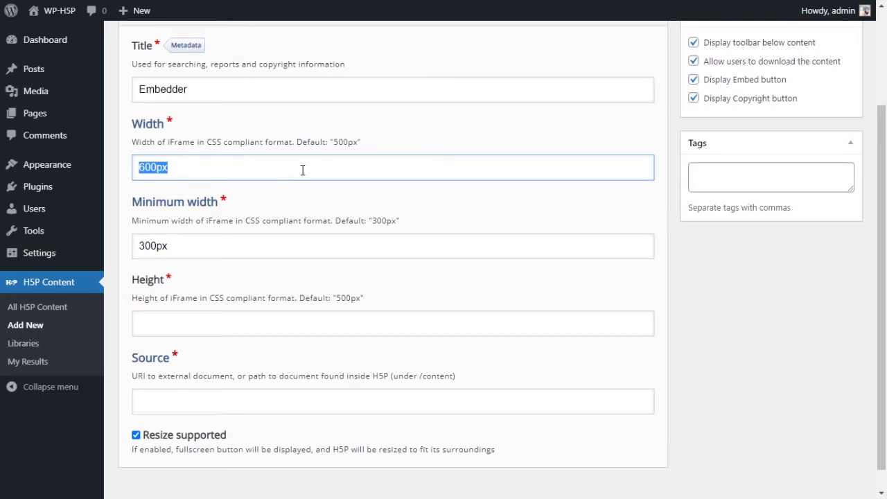
left_click(251, 245)
left_click_drag(251, 245, 138, 248)
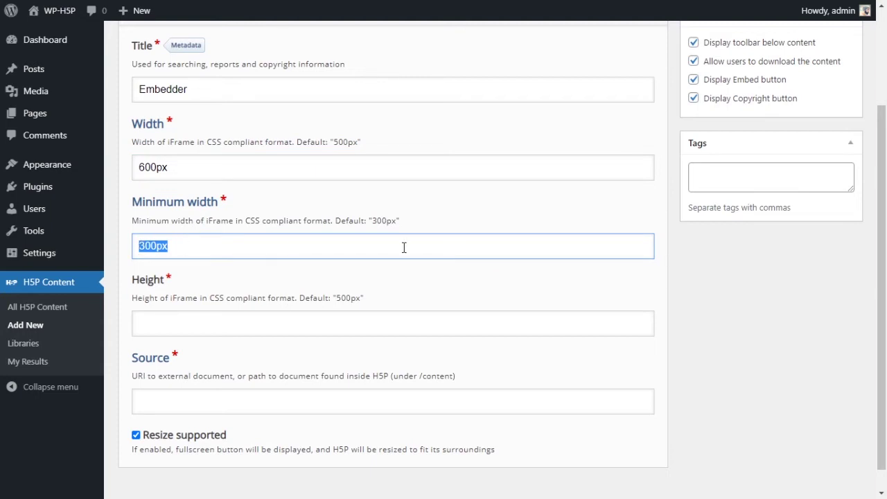
Step: Set the iframe's height to 600px and move on to the empty Source field
left_click(258, 325)
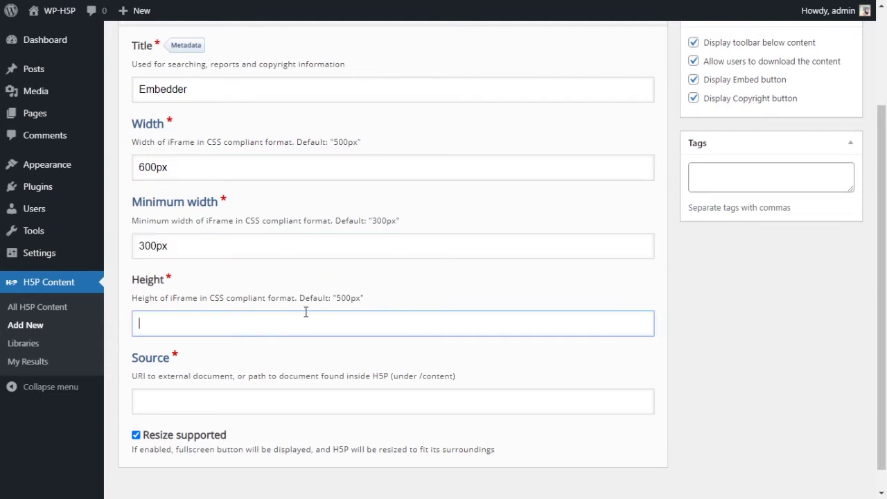
scroll(401, 256, "down", 1)
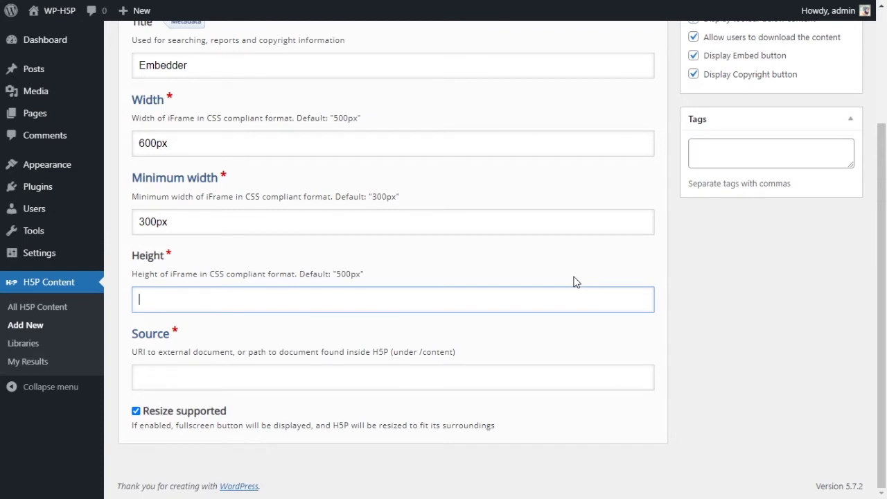
type("600px")
left_click(441, 346)
scroll(511, 344, "up", 1)
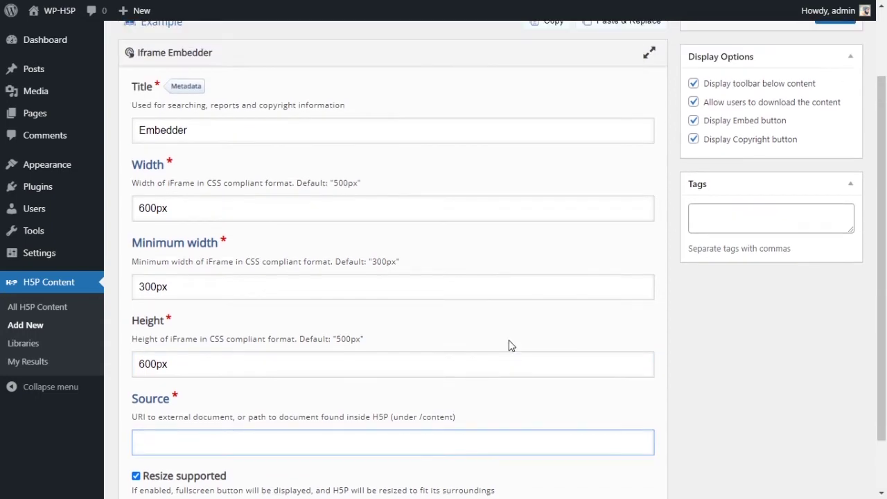
Step: Read the Source field's description and look over the completed iframe settings in the form
scroll(437, 238, "down", 1)
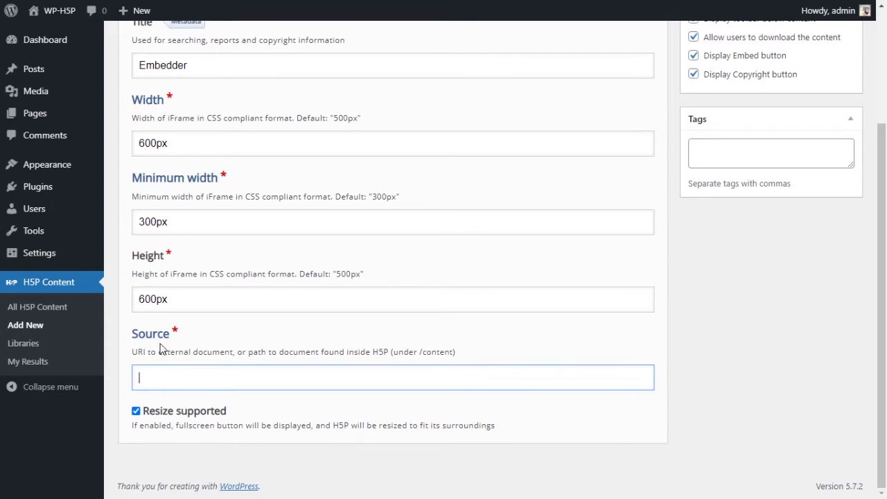
left_click(141, 353)
left_click_drag(141, 353, 471, 359)
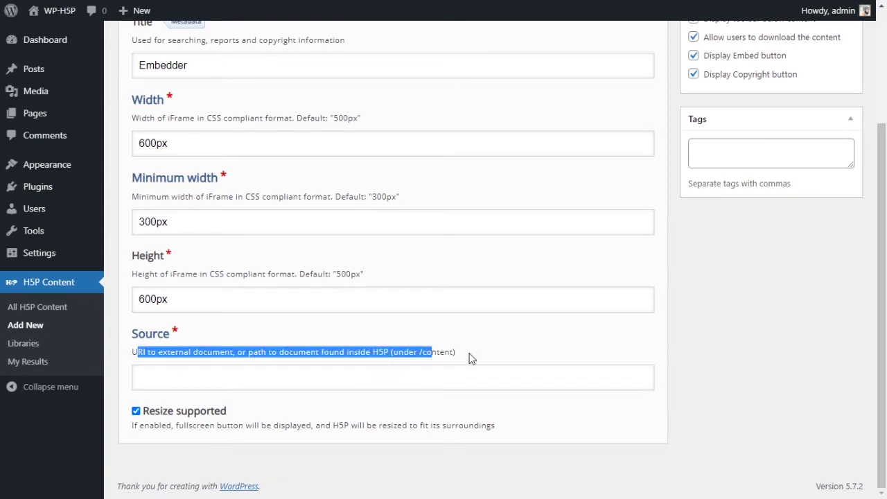
left_click(396, 365)
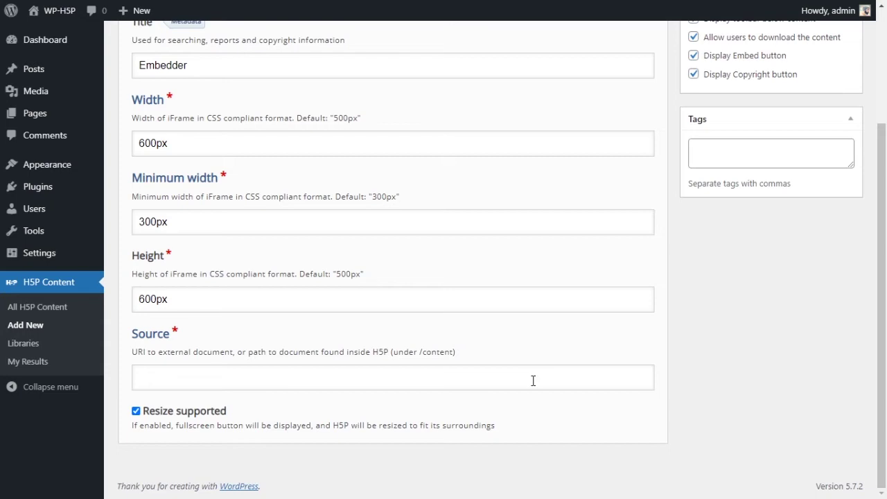
scroll(532, 380, "up", 3)
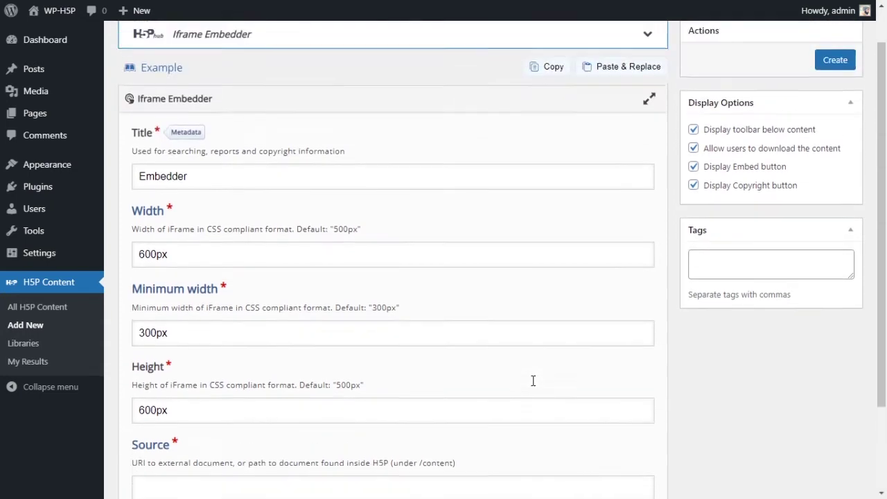
scroll(532, 380, "down", 1)
scroll(532, 380, "down", 2)
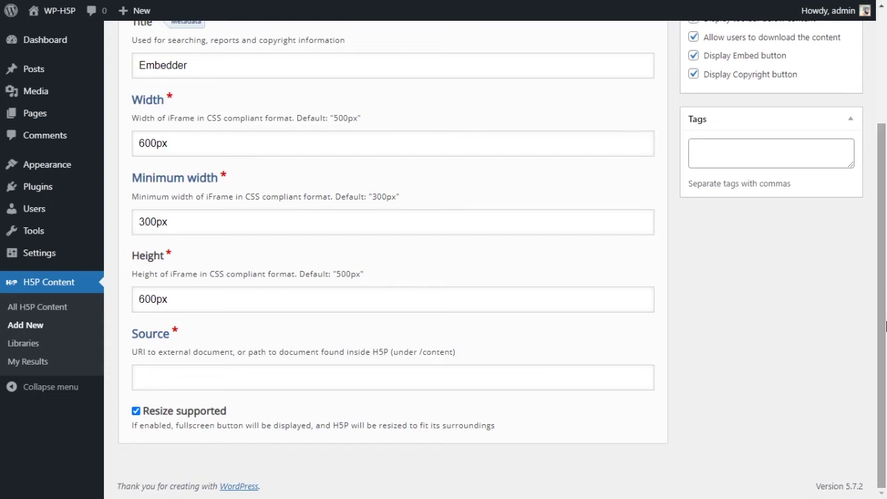
left_click_drag(882, 304, 885, 328)
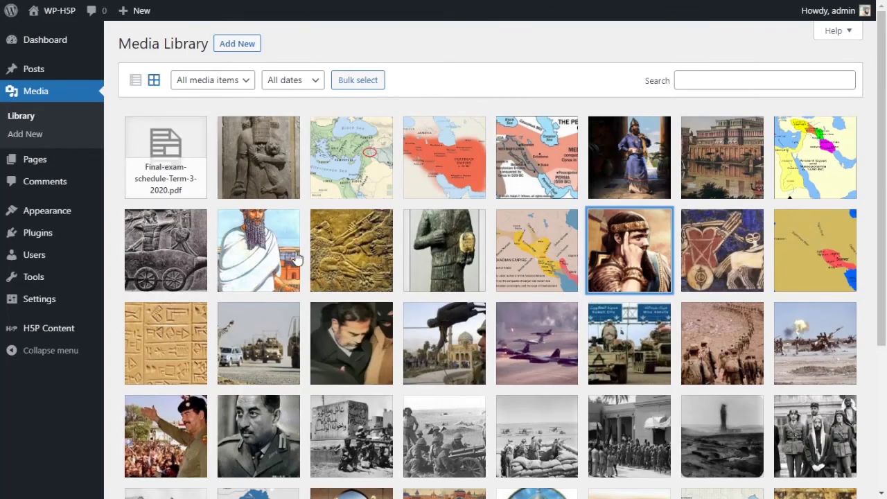
Step: Find the 4Sargon_of_Akkad.jpg image in the Media Library and copy its file URL
left_click_drag(883, 232, 884, 289)
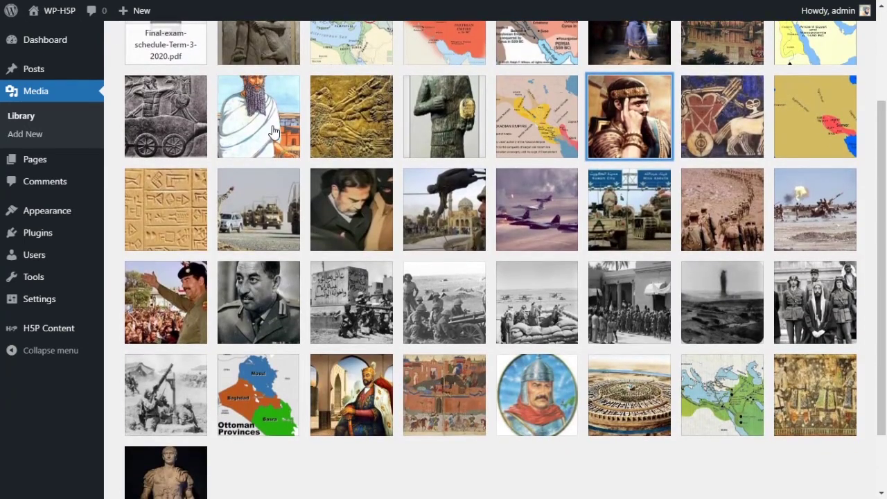
scroll(554, 180, "up", 2)
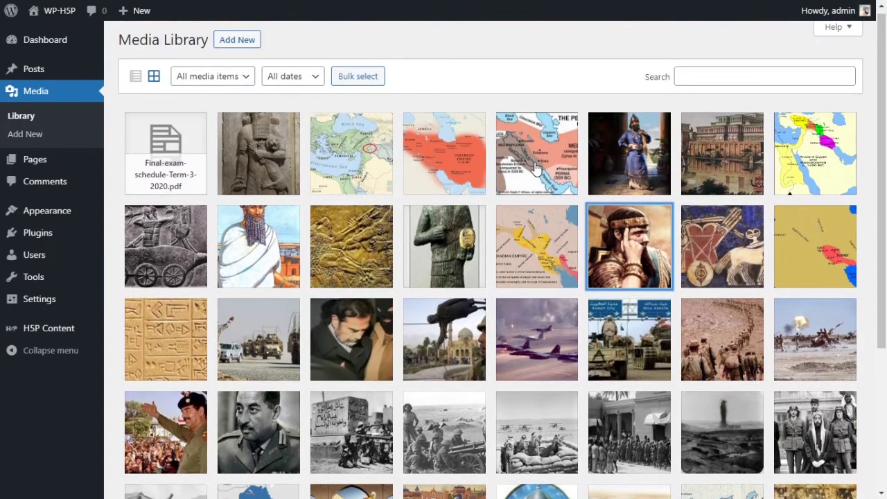
left_click(640, 249)
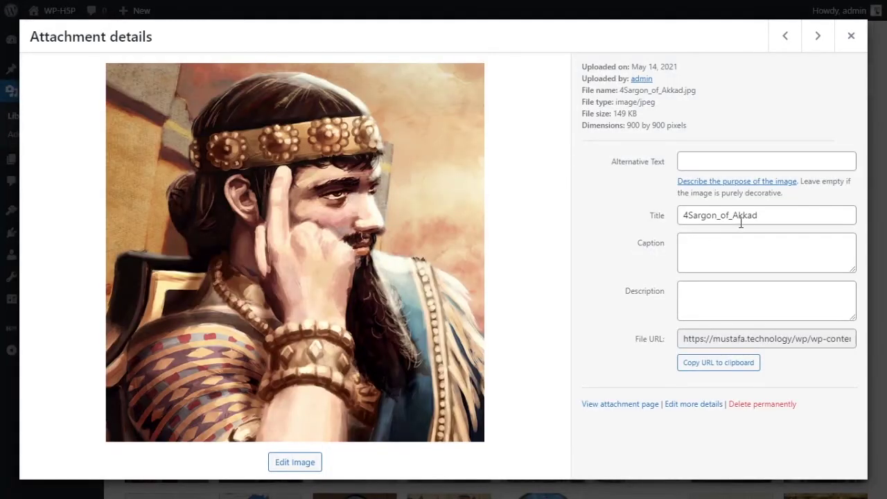
triple_click(747, 348)
triple_click(762, 338)
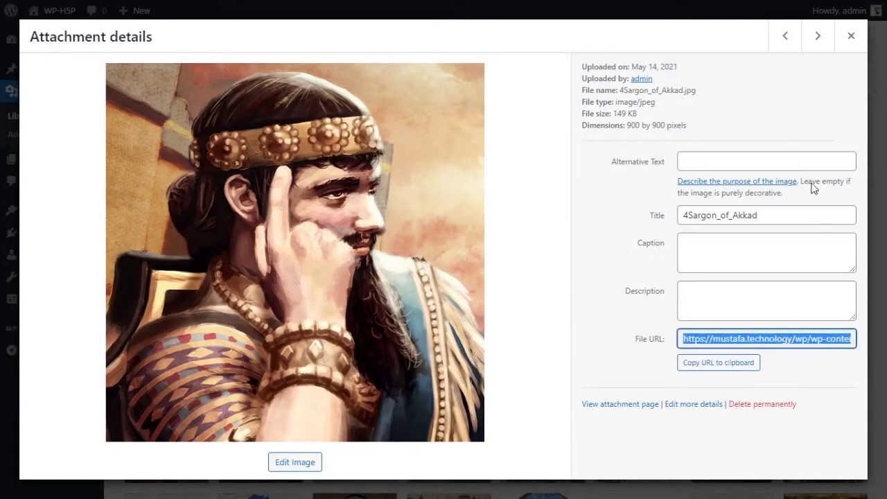
left_click(850, 35)
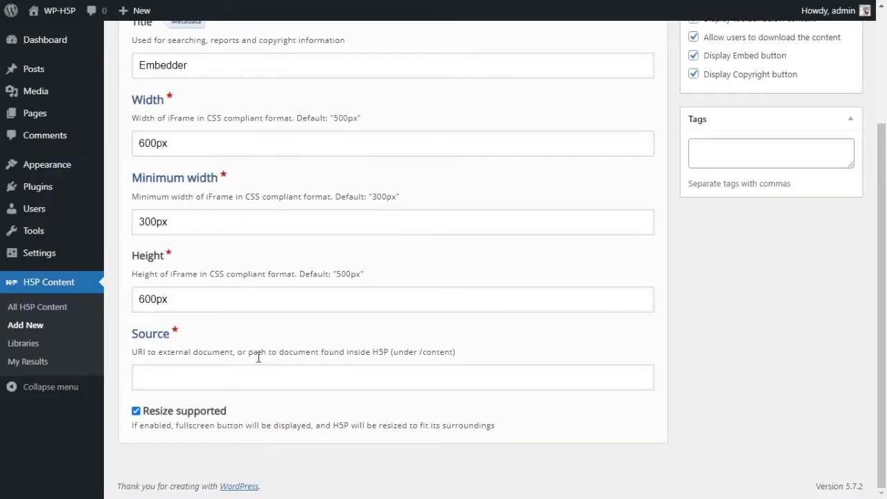
Step: Set the Source to the copied file URL of 4Sargon_of_Akkad.jpg and create the Iframe Embedder content
left_click(234, 377)
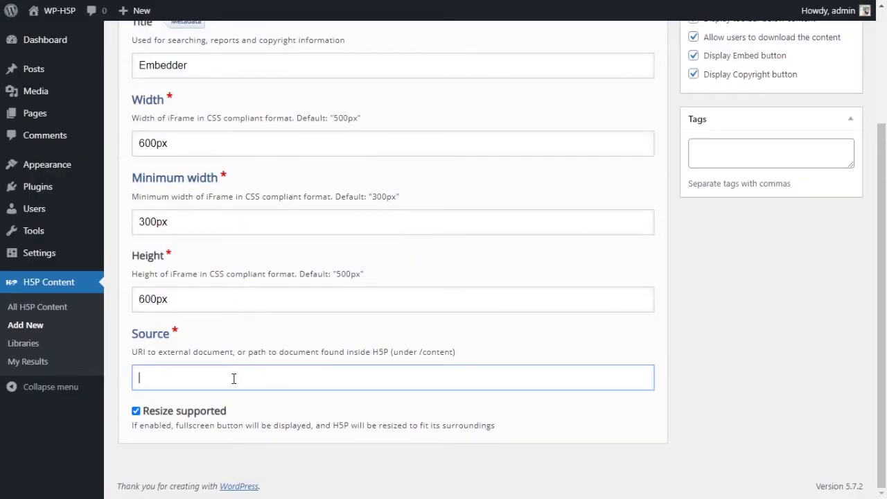
type("https://mustafa.technology/wp/wp-content/uploads/2021/05/4Sargon_of_Akkad.jpg")
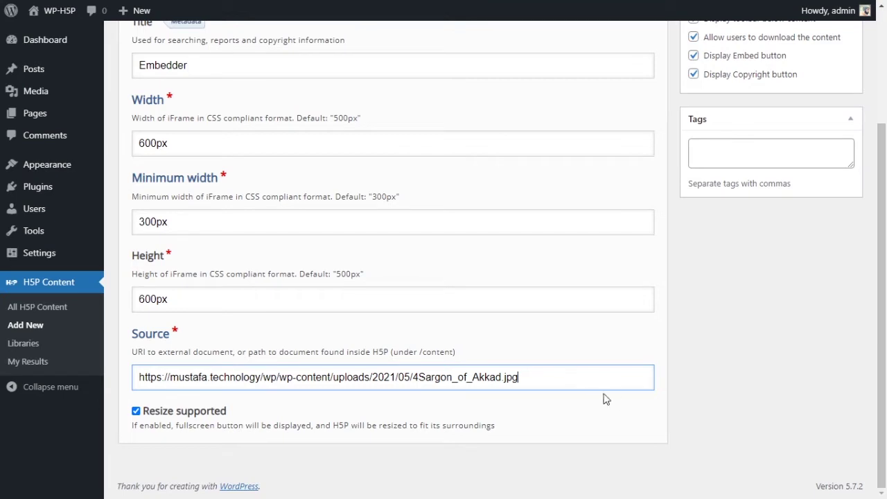
left_click(631, 408)
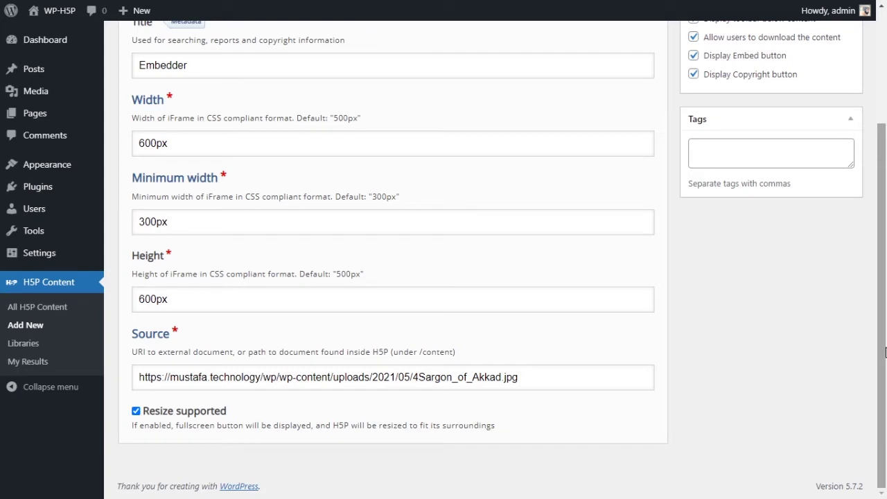
left_click_drag(885, 352, 884, 268)
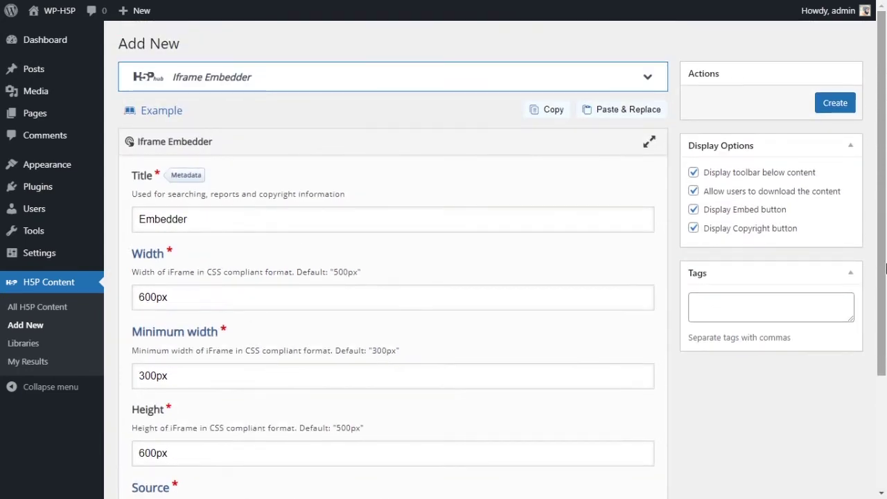
left_click(843, 105)
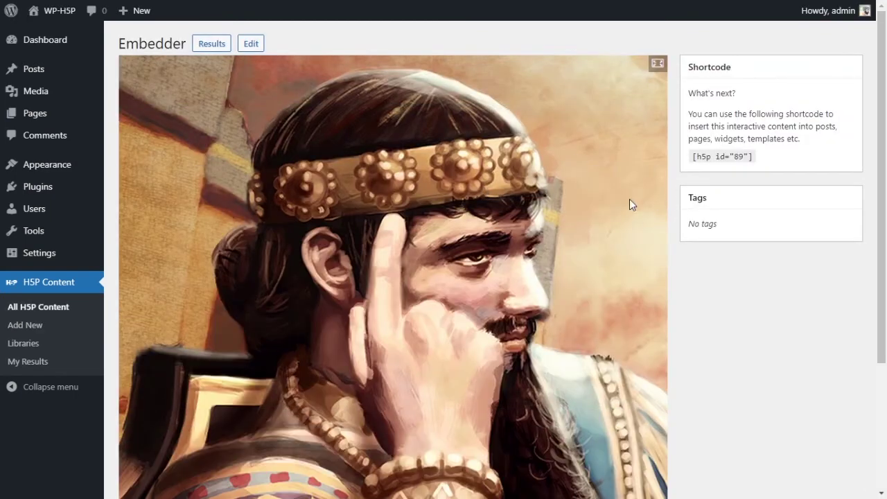
Step: Examine the embedded image from top to bottom on the content page and in full screen
scroll(629, 201, "down", 3)
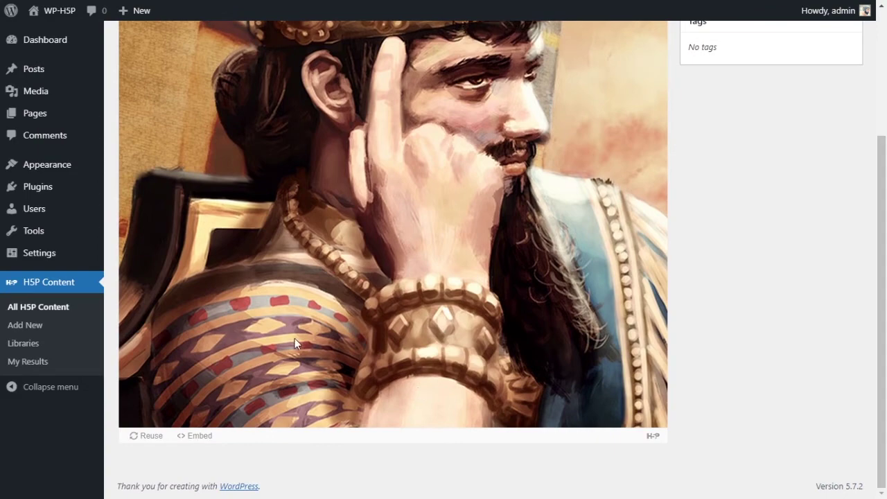
scroll(291, 309, "up", 3)
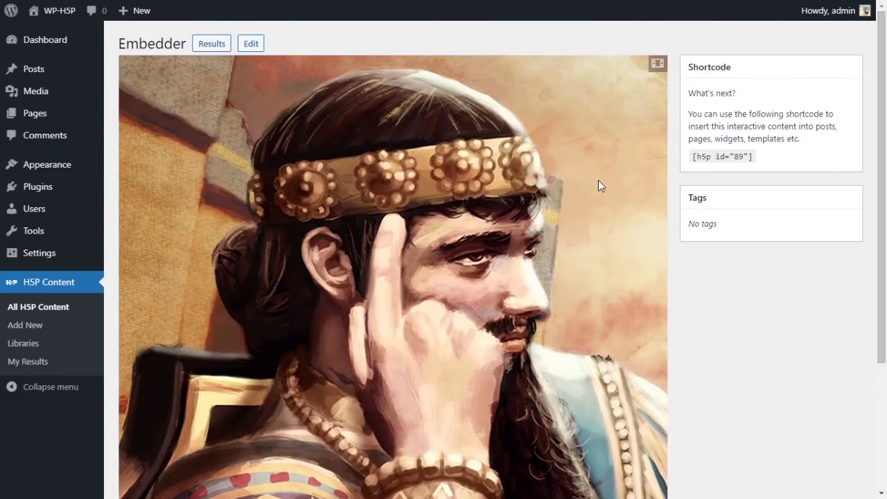
scroll(598, 184, "down", 3)
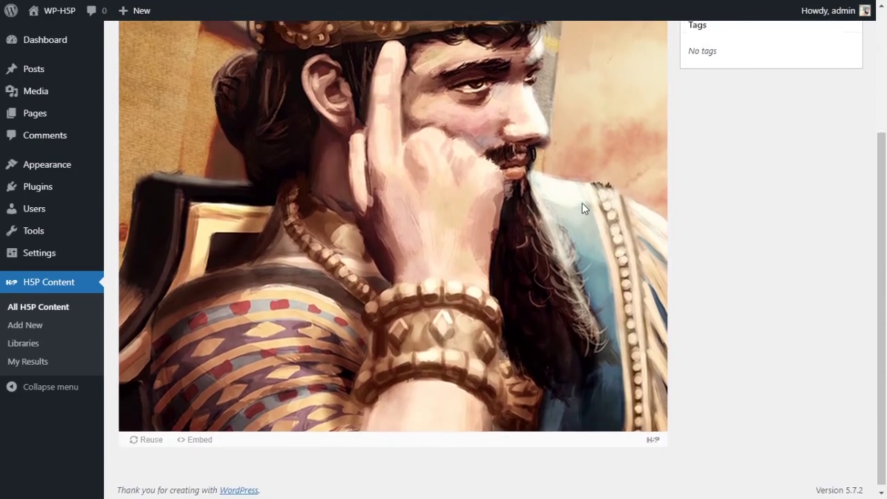
scroll(582, 205, "up", 3)
scroll(609, 186, "down", 3)
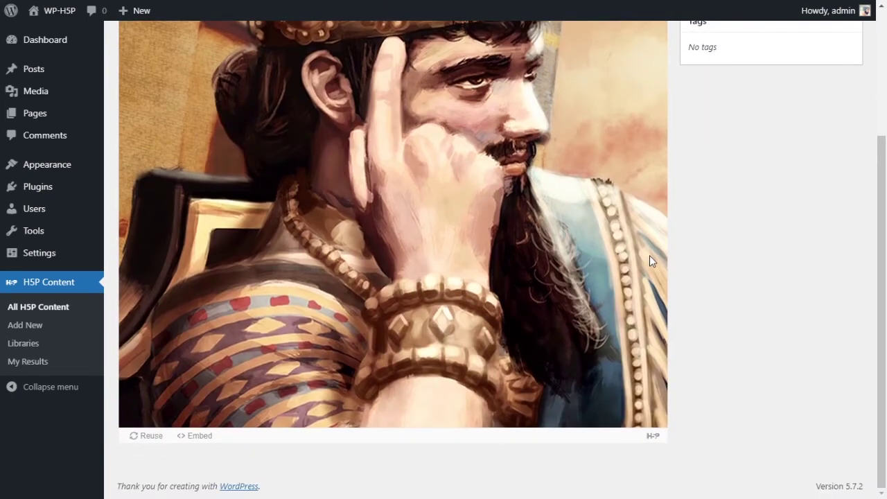
scroll(649, 260, "up", 3)
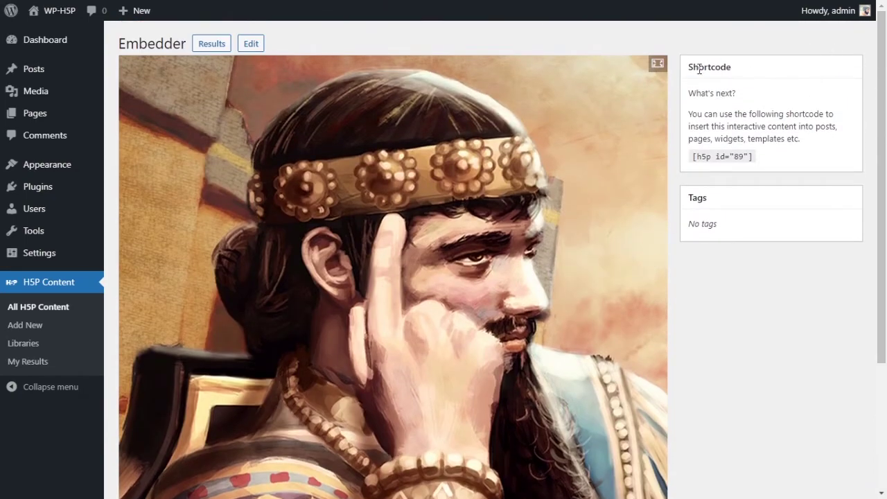
left_click(657, 63)
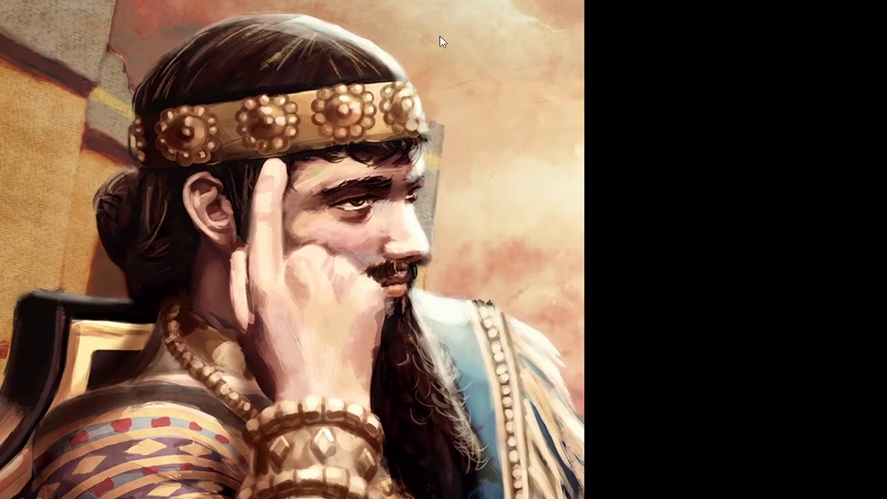
key("Escape")
left_click(252, 45)
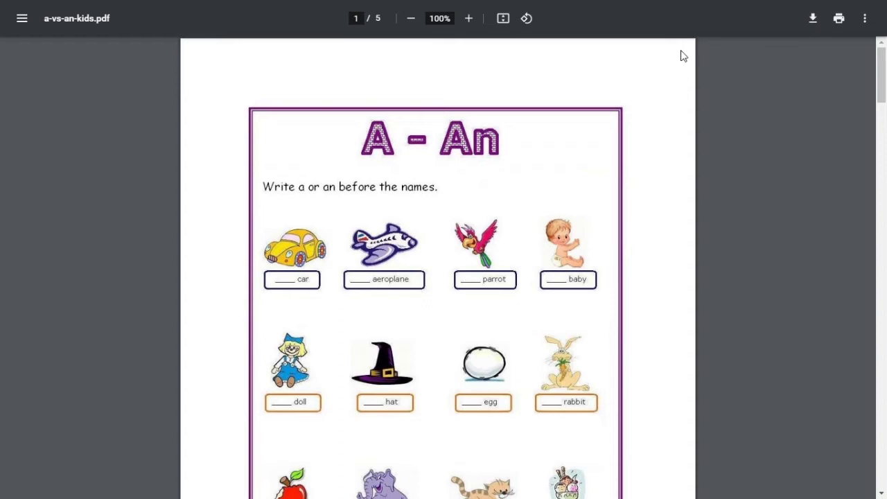
left_click(24, 19)
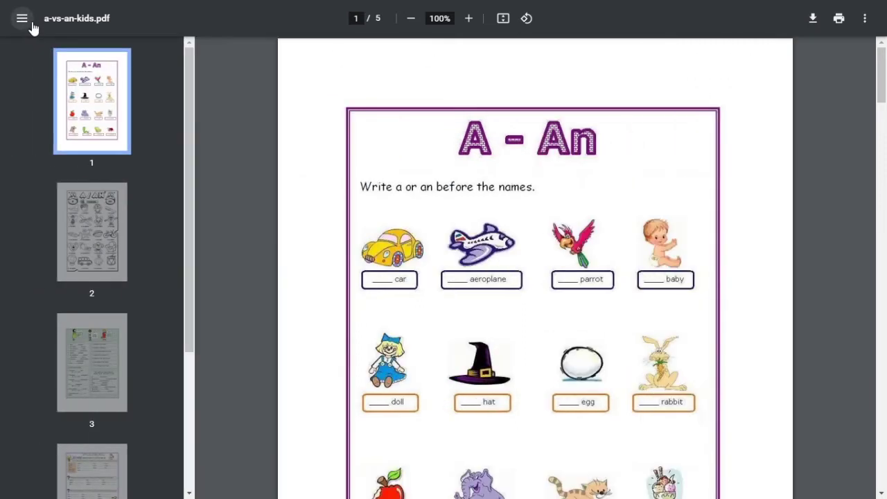
left_click(25, 21)
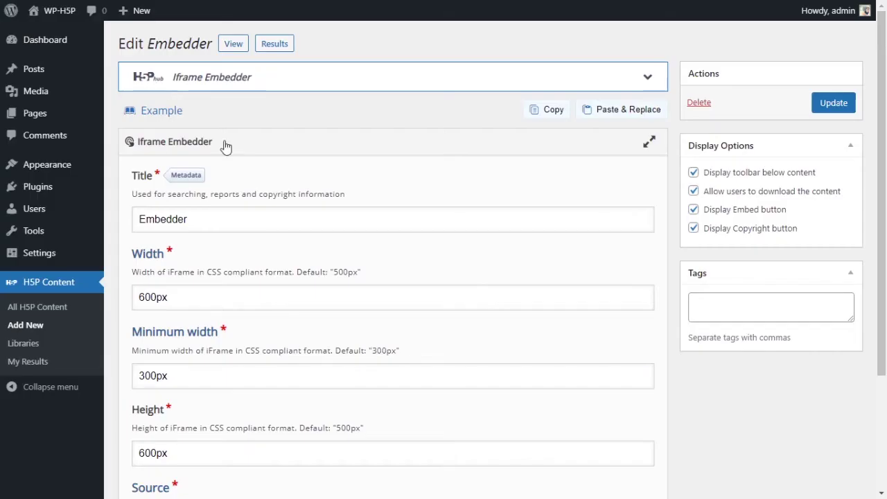
scroll(492, 285, "down", 2)
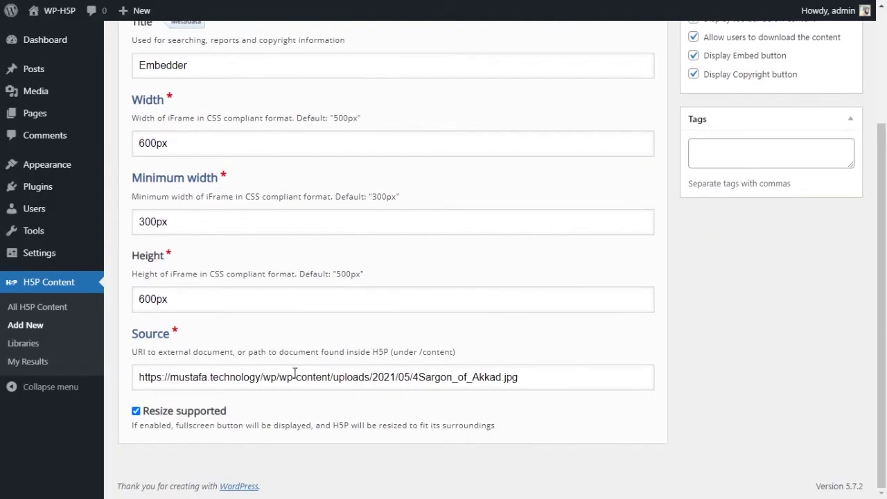
triple_click(401, 374)
type("https://www.grammarbank.com/support-files/a-vs-an-kids.pdf")
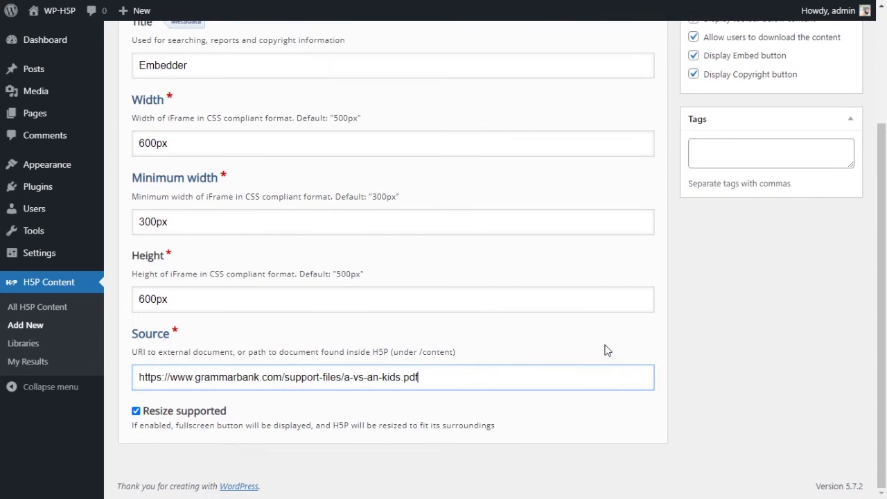
Step: Check the domain and file name in the PDF's source URL and update the Embedder content
left_click_drag(206, 379, 338, 379)
left_click(263, 379)
left_click_drag(341, 378, 434, 378)
left_click(434, 379)
scroll(751, 383, "up", 3)
left_click(833, 102)
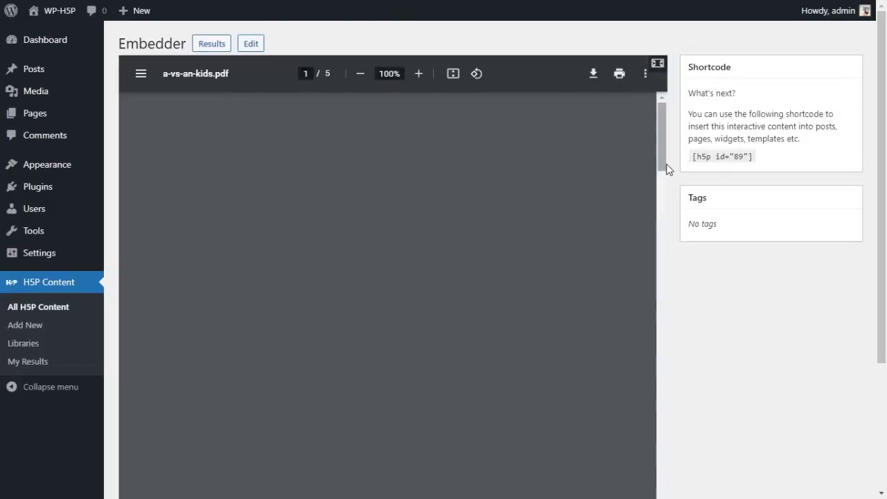
Step: Examine the pages of the embedded a-vs-an-kids.pdf and how the document scrolls inside the iframe
scroll(624, 136, "down", 15)
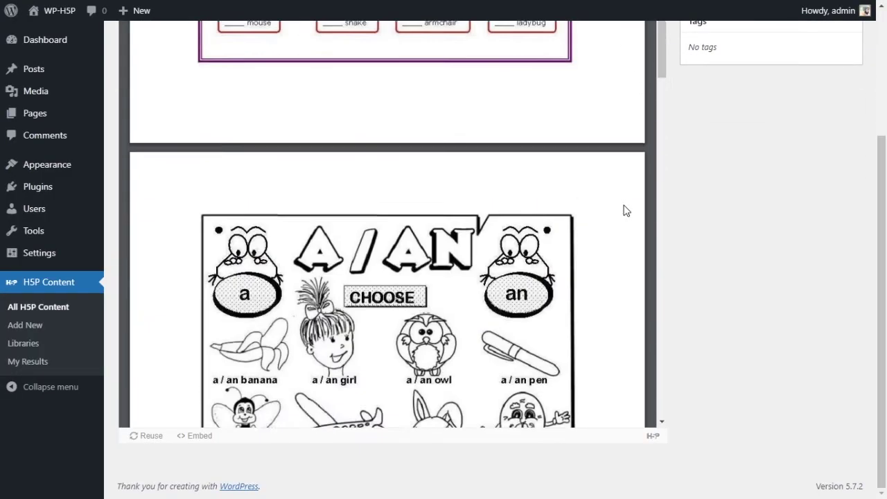
scroll(610, 219, "down", 15)
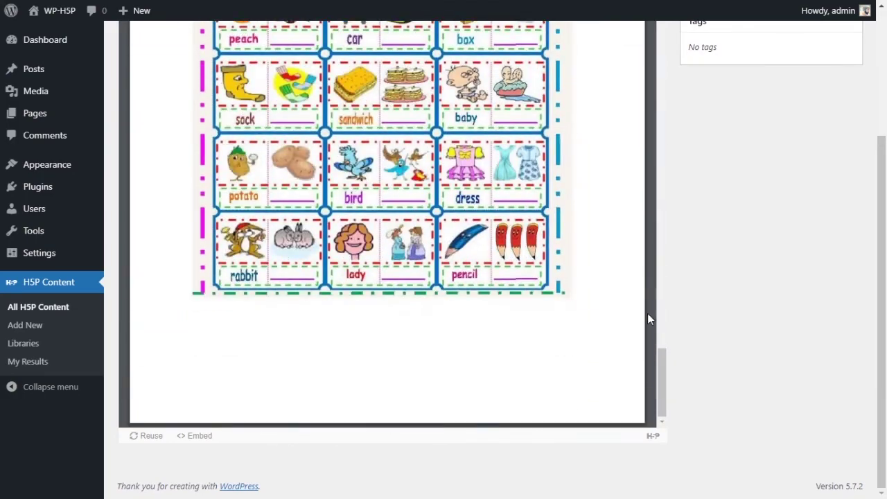
left_click_drag(663, 363, 663, 160)
scroll(718, 220, "up", 3)
left_click_drag(665, 347, 681, 109)
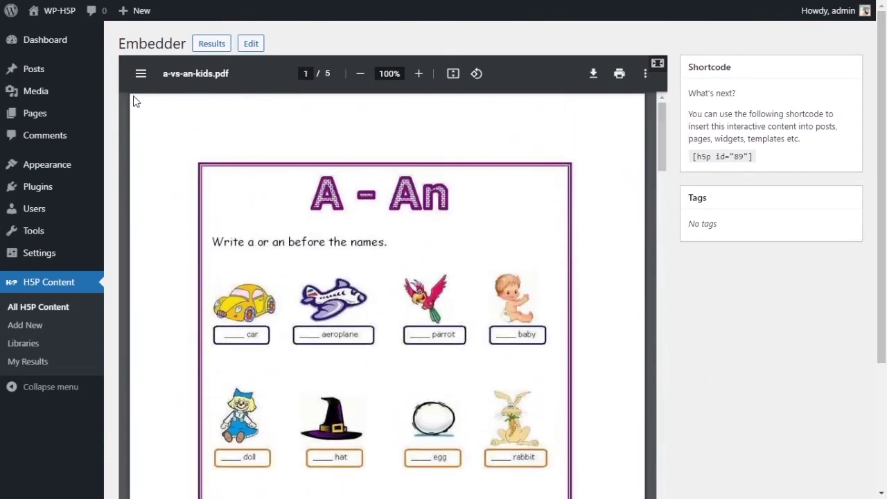
mouse_move(54, 91)
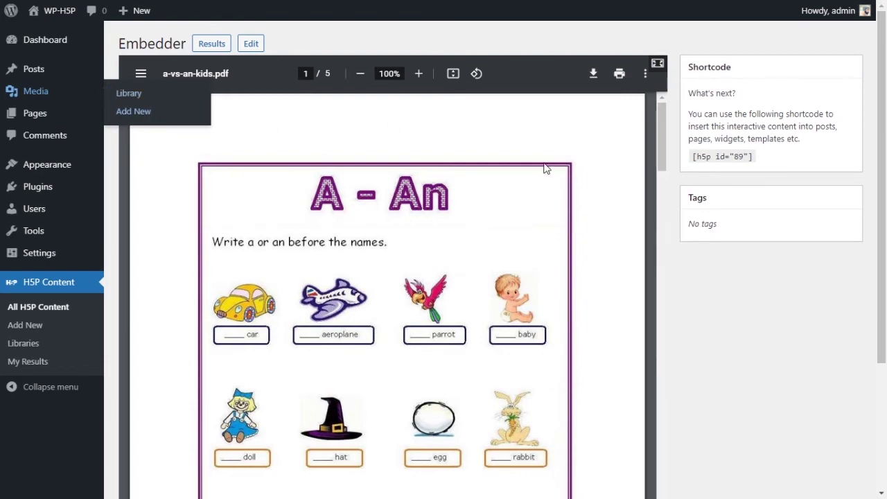
left_click_drag(658, 145, 683, 115)
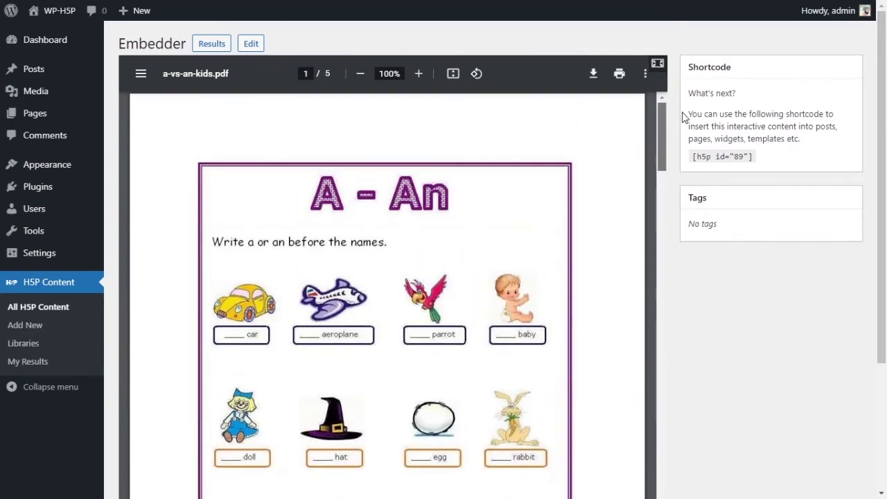
scroll(658, 153, "down", 10)
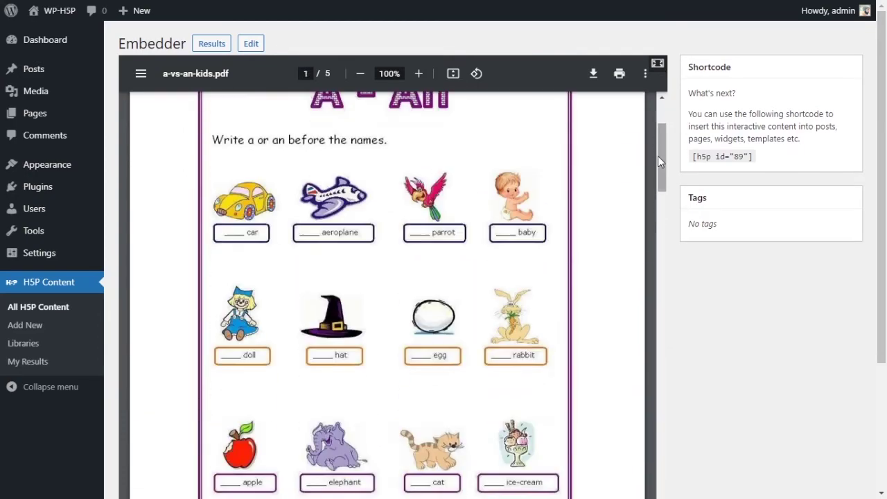
scroll(783, 293, "down", 3)
scroll(618, 252, "down", 4)
scroll(617, 252, "down", 15)
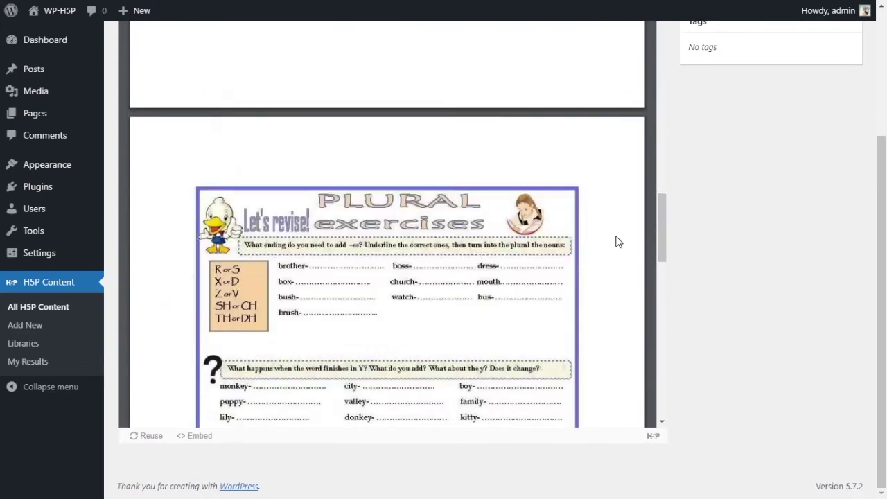
Step: Look back through the embedded PDF from its last worksheets to the first page
scroll(639, 254, "up", 5)
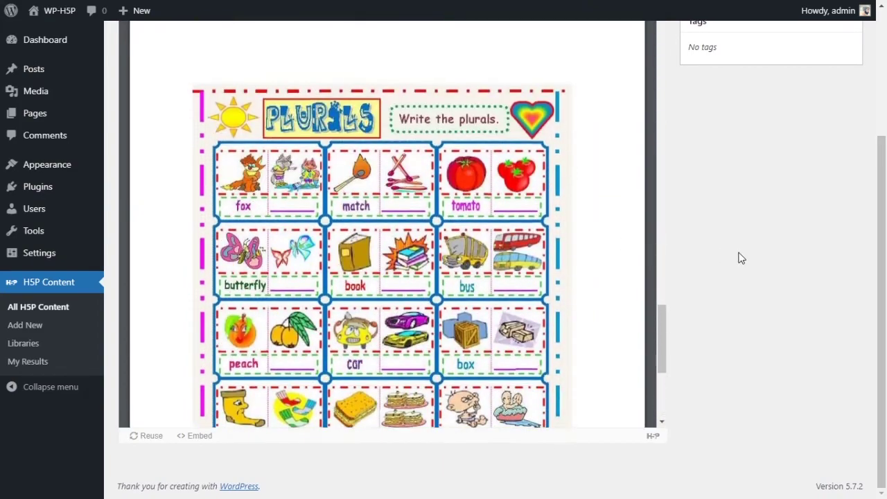
scroll(739, 256, "up", 3)
scroll(650, 280, "up", 3)
scroll(650, 280, "up", 15)
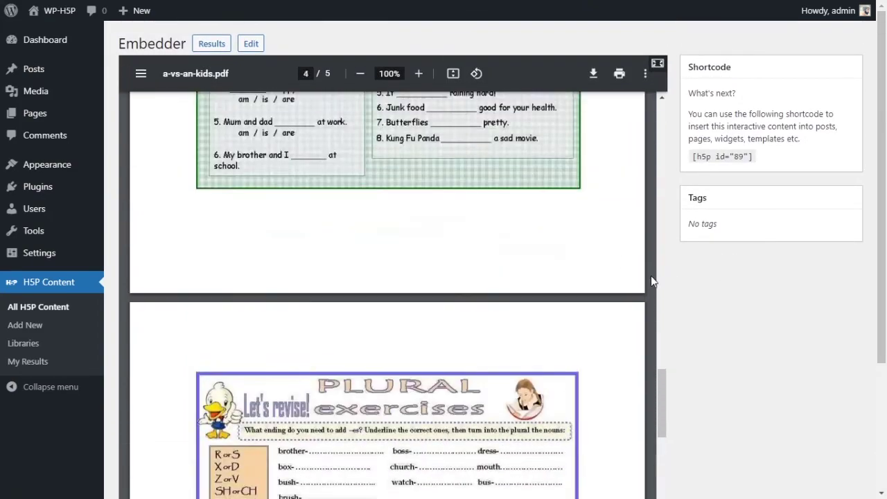
scroll(650, 277, "up", 5)
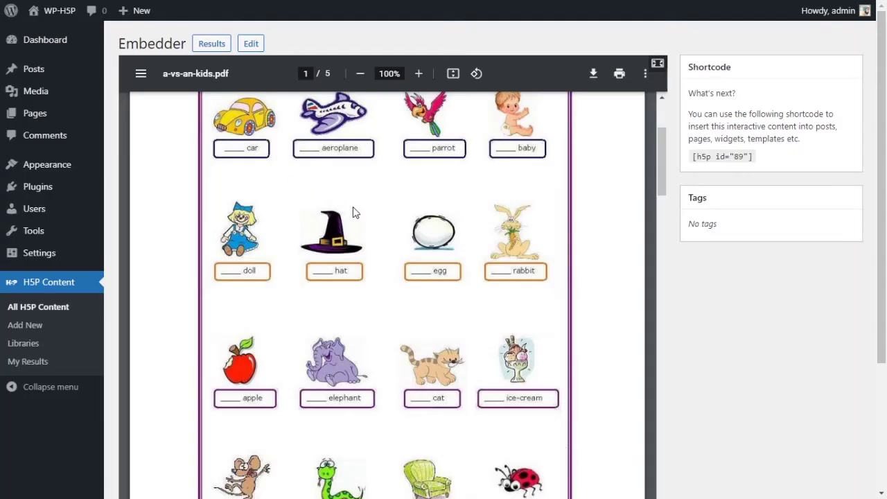
left_click(253, 46)
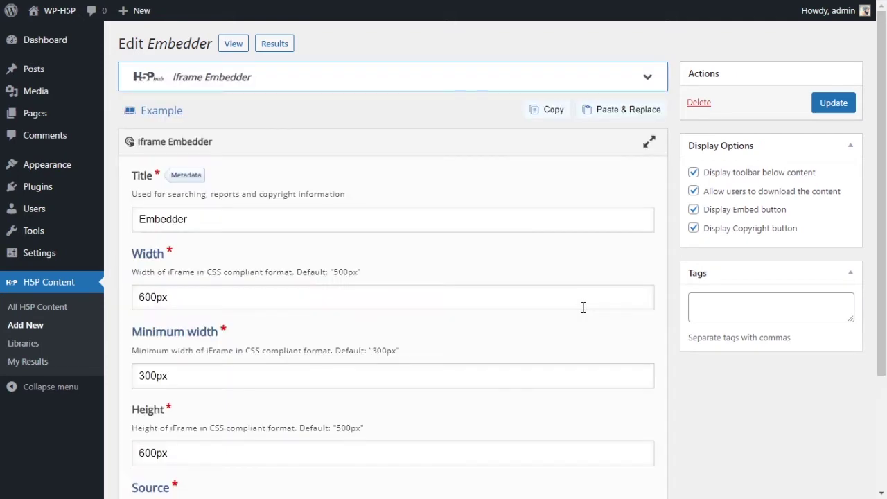
scroll(582, 312, "down", 2)
triple_click(408, 378)
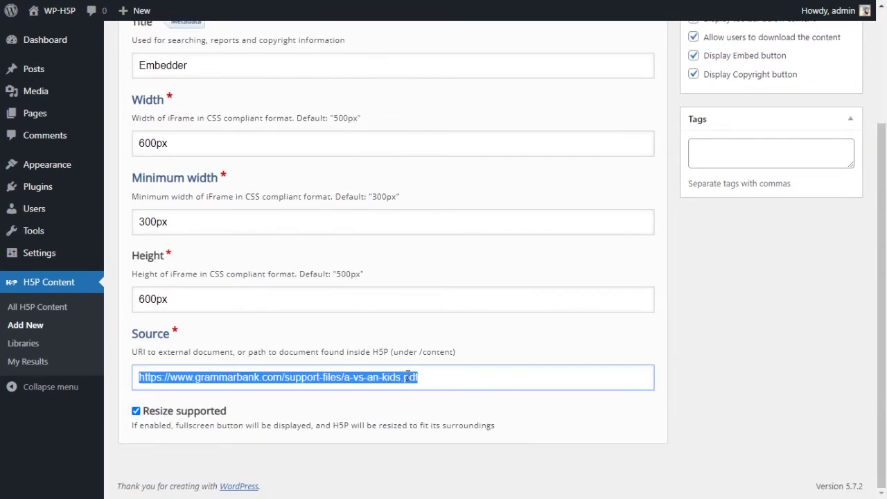
type("https://www.vmix.com/purchase/")
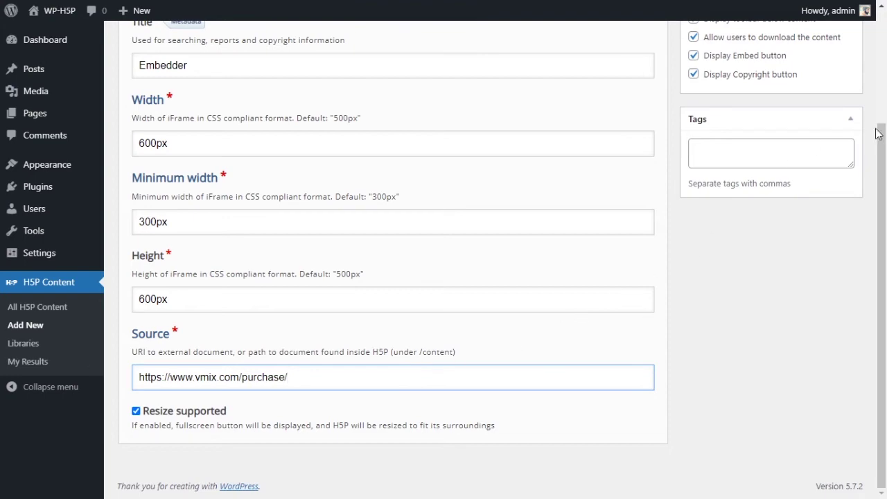
scroll(880, 173, "up", 2)
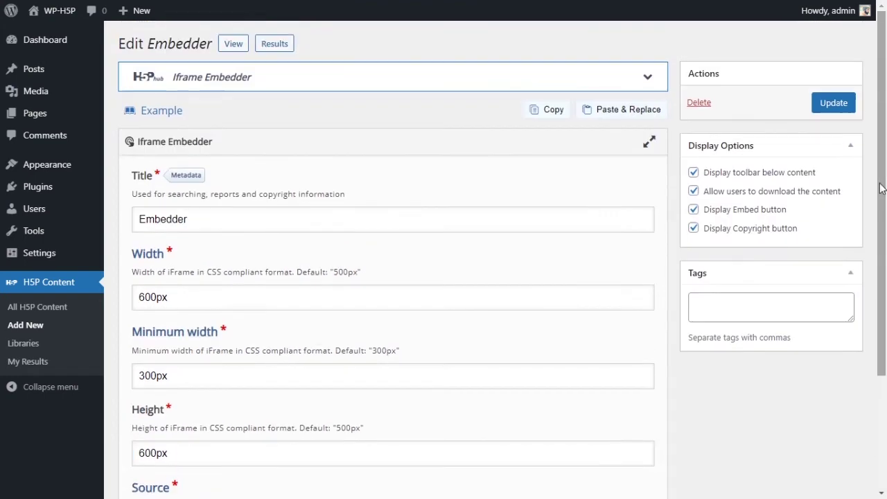
left_click(843, 109)
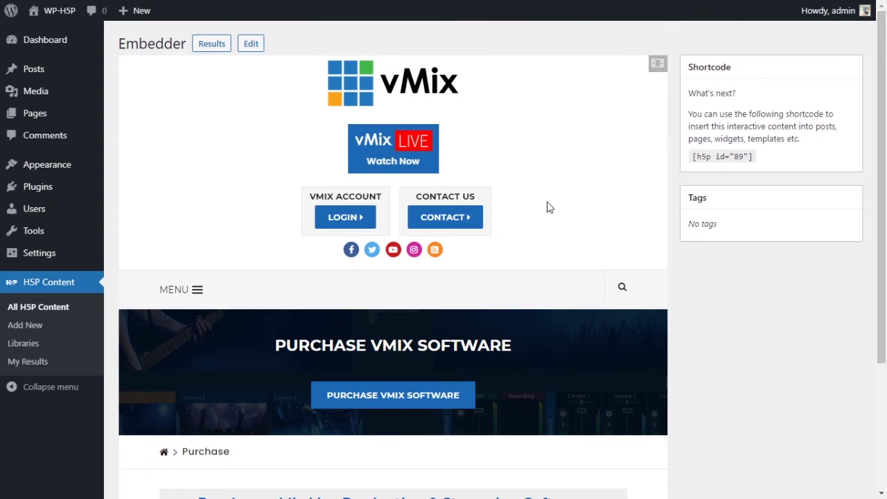
Step: Examine how the vMix purchase page displays inside the iframe, from its header to the Important Note
scroll(548, 207, "down", 3)
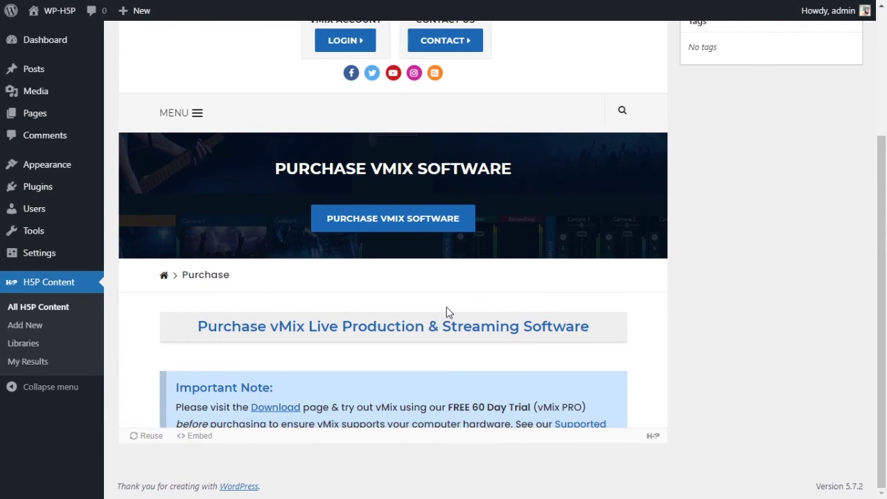
scroll(599, 213, "up", 3)
scroll(586, 184, "down", 3)
scroll(548, 361, "up", 3)
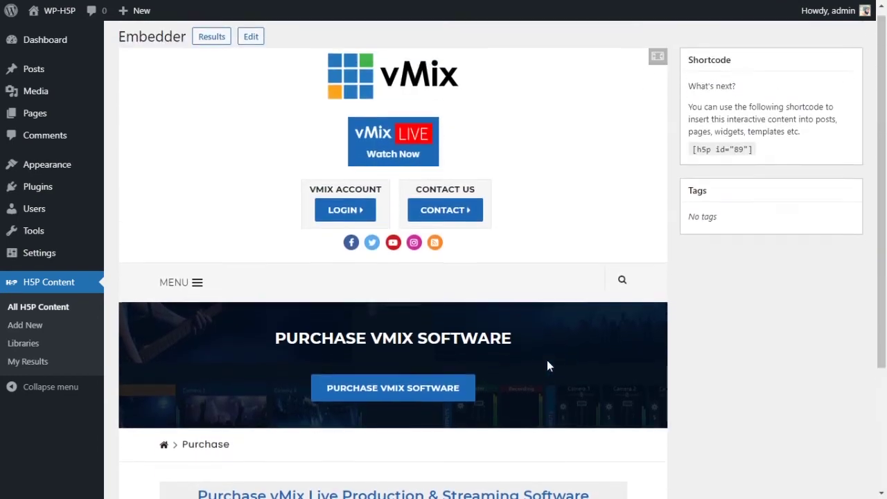
scroll(547, 359, "down", 3)
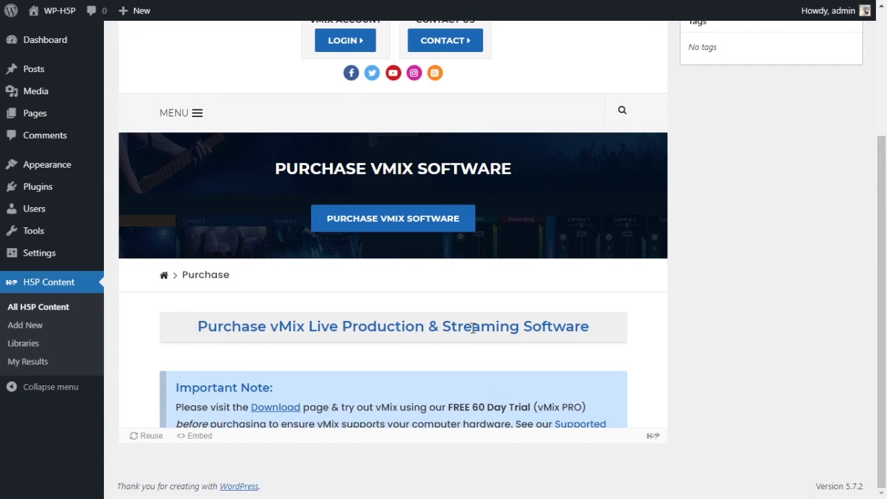
scroll(574, 370, "up", 3)
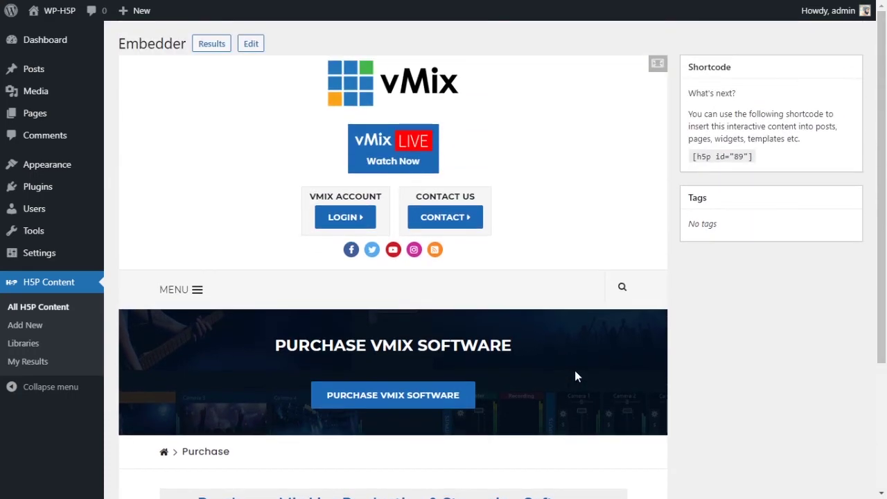
scroll(575, 375, "down", 3)
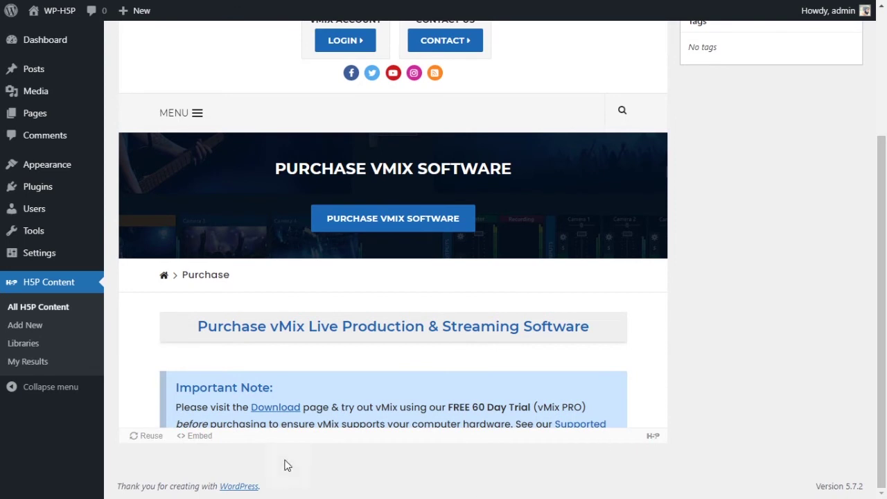
scroll(286, 462, "up", 3)
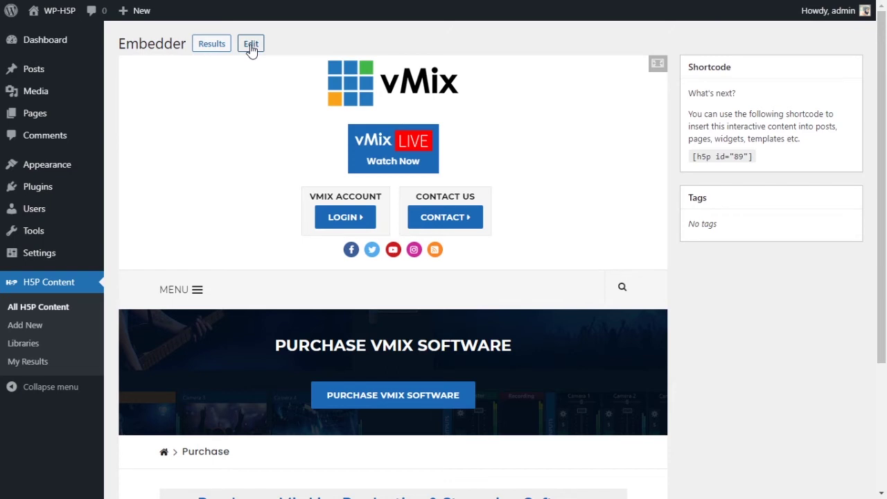
Step: Reopen the Embedder content for editing, then switch to Prezi and select the source URL in the embed code of "Scaffolding with H5P"
left_click(251, 45)
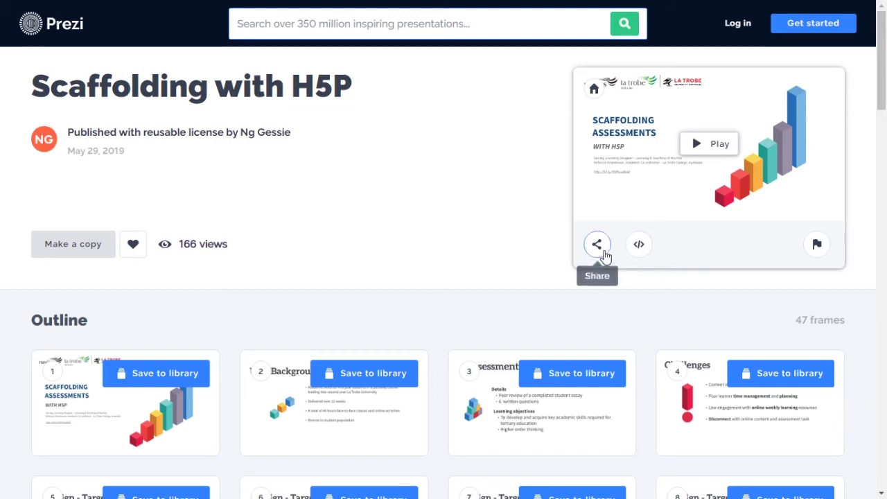
left_click(640, 247)
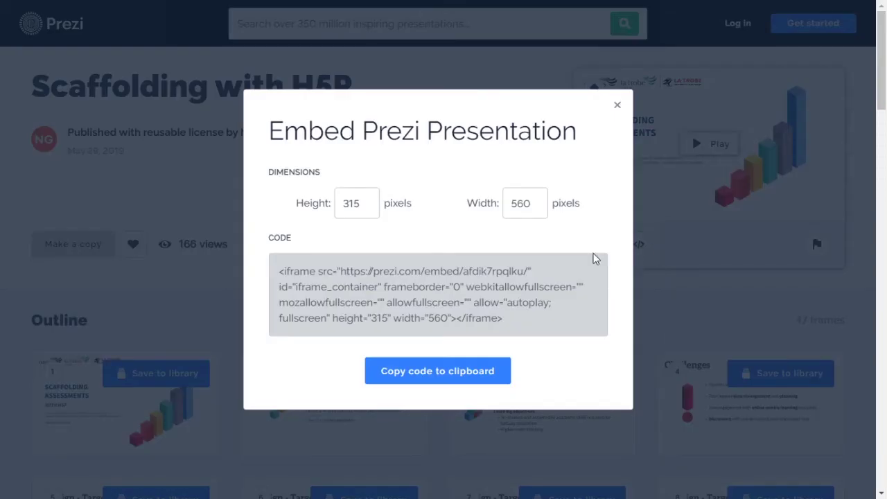
left_click_drag(341, 271, 528, 273)
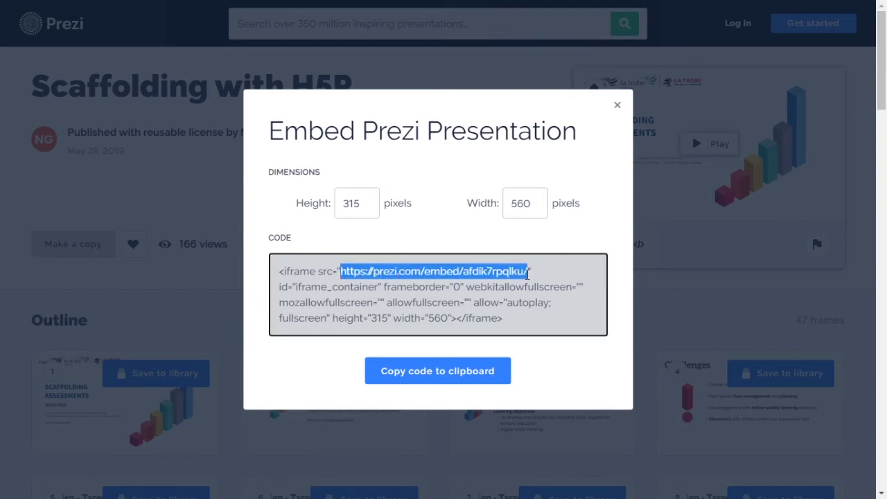
left_click_drag(277, 272, 535, 316)
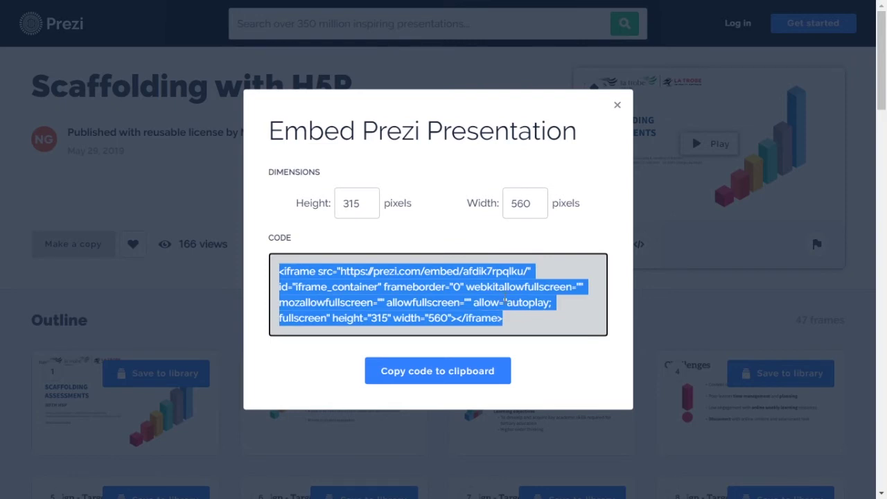
left_click(355, 272)
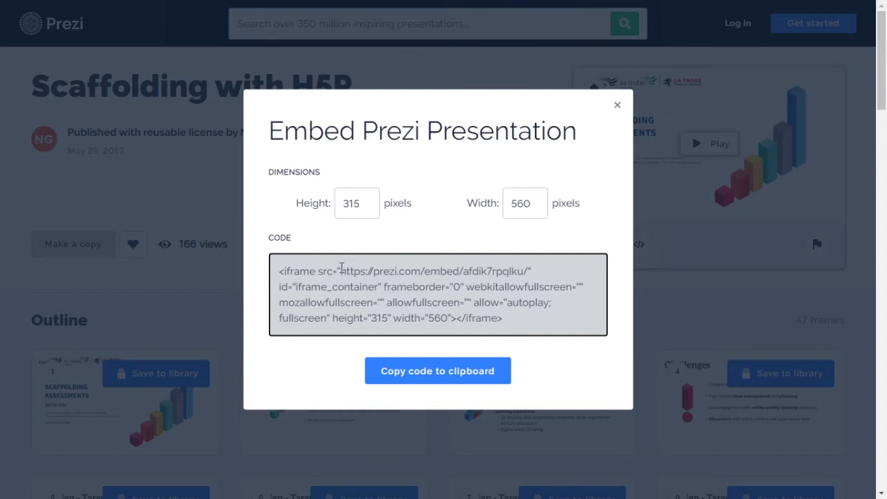
left_click_drag(340, 272, 552, 275)
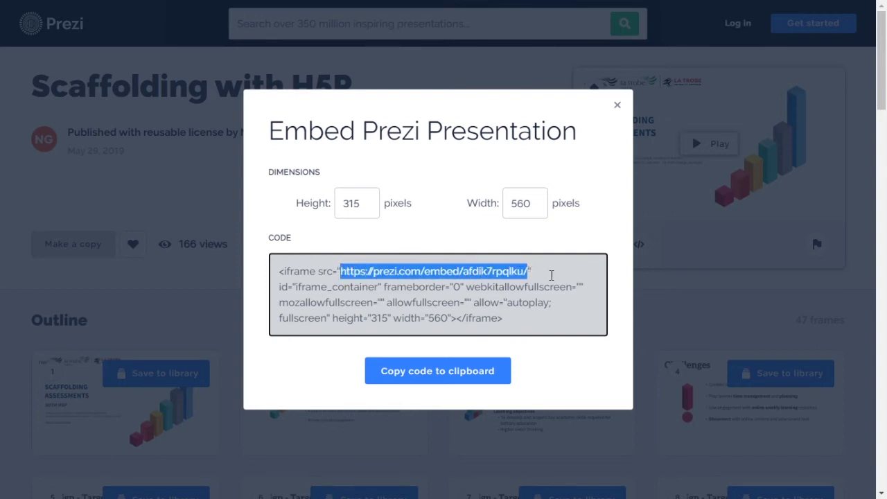
Step: Check the height and width attributes in the Prezi embed code and copy only its source URL
left_click_drag(436, 319, 449, 319)
left_click(416, 322)
left_click_drag(365, 319, 447, 317)
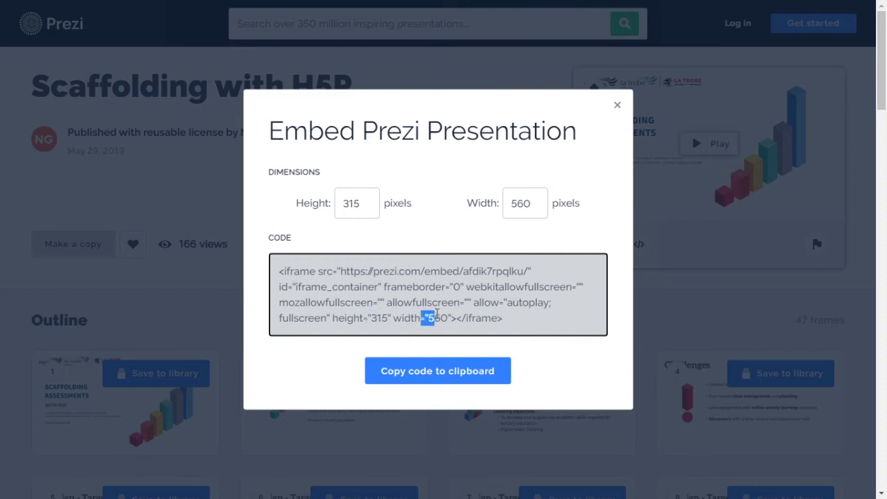
left_click(426, 317)
double_click(423, 302)
left_click_drag(339, 270, 529, 275)
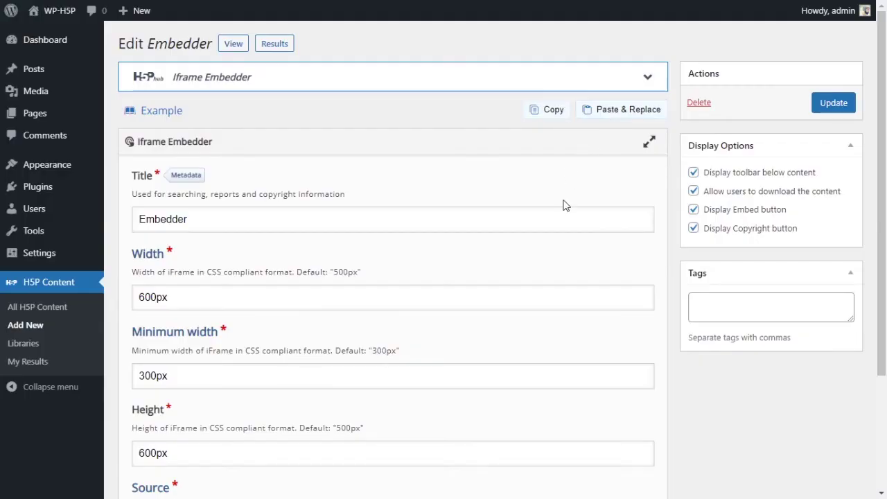
scroll(562, 201, "down", 3)
triple_click(316, 368)
type("https://prezi.com/embed/aldik7pojlku/")
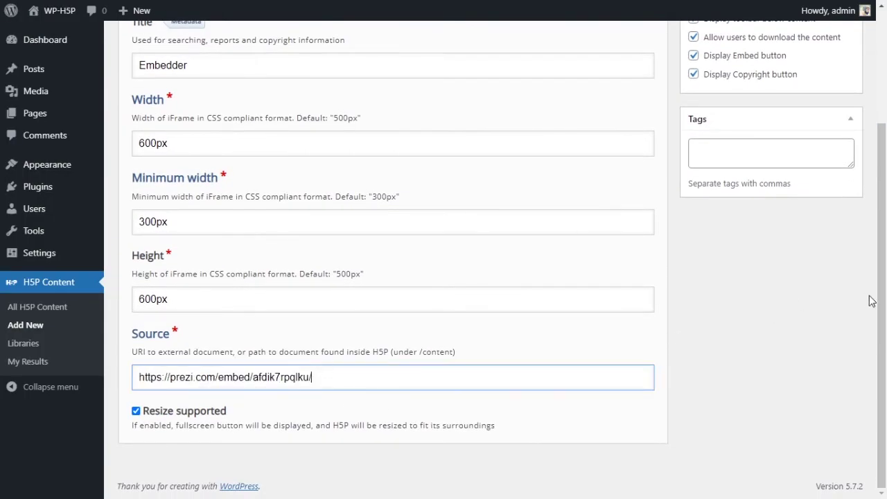
scroll(734, 281, "up", 3)
scroll(728, 279, "down", 3)
scroll(728, 279, "up", 3)
left_click(832, 104)
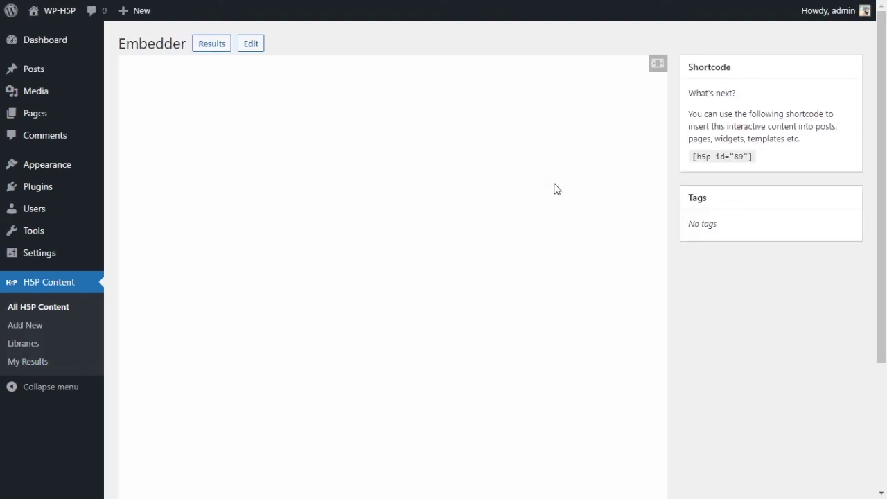
Step: Start the embedded Prezi presentation and examine how it fits the iframe's height
scroll(381, 273, "down", 3)
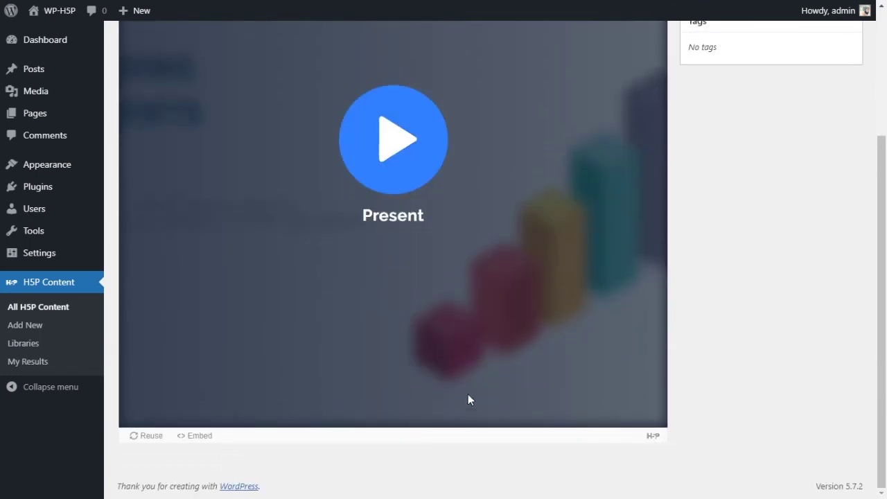
scroll(387, 196, "up", 3)
scroll(329, 258, "down", 1)
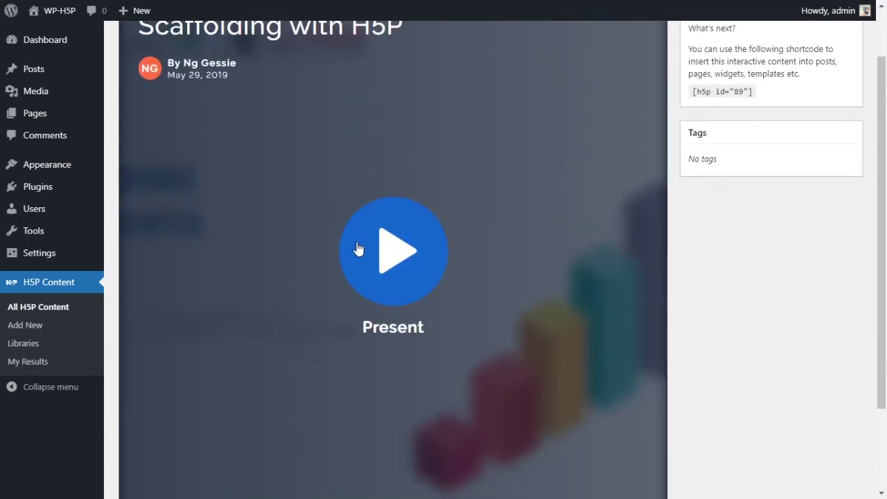
left_click(413, 251)
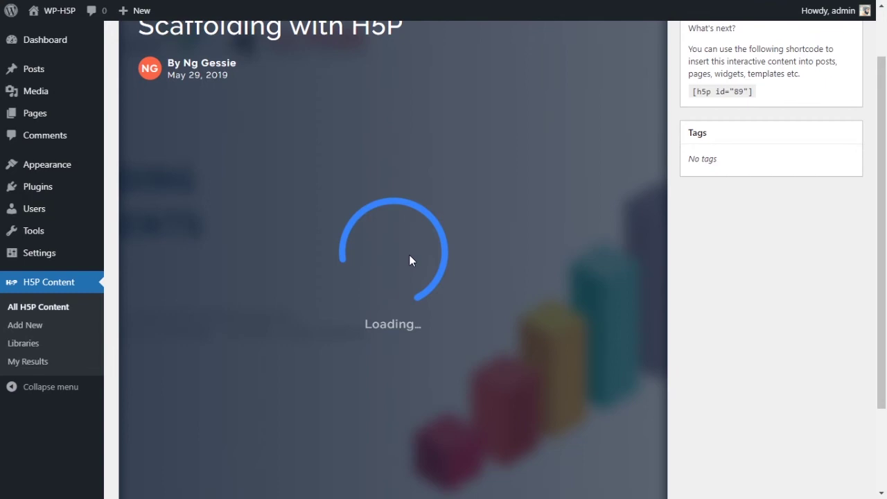
scroll(375, 311, "down", 2)
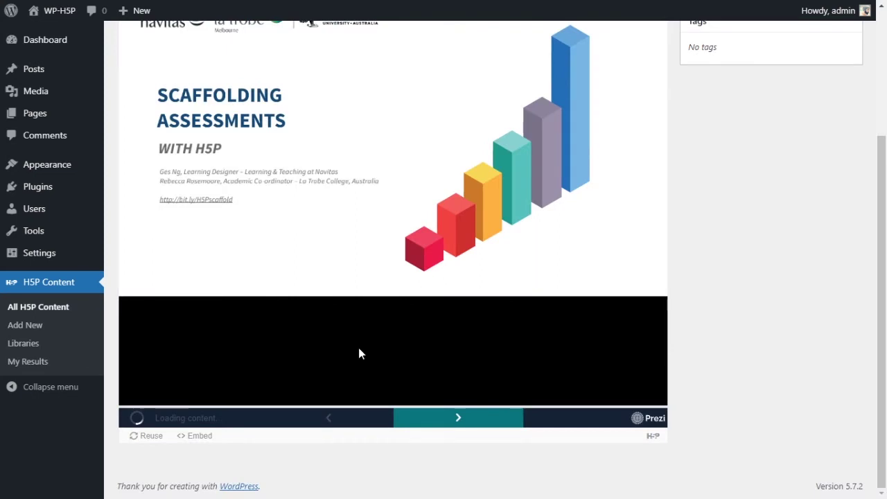
scroll(358, 348, "up", 3)
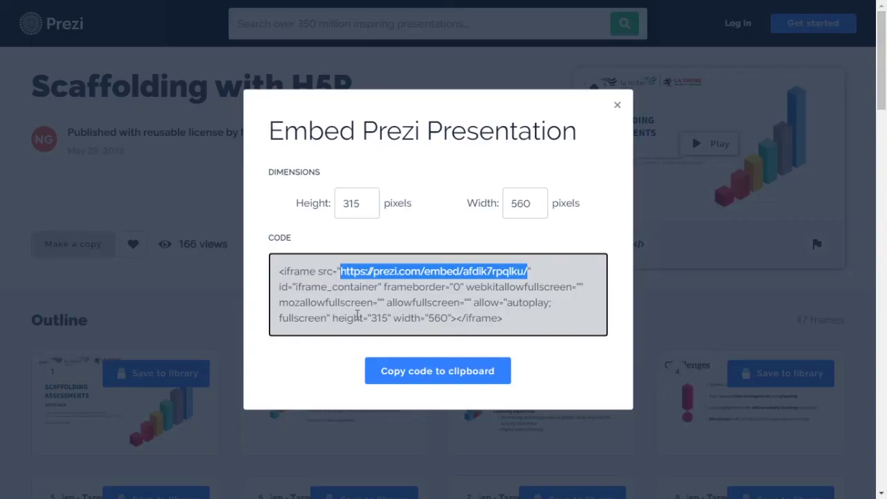
Step: Check the height attribute in the Prezi embed code, set the Embedder's Height to 350px and update the content
left_click(364, 316)
double_click(377, 317)
left_click(440, 331)
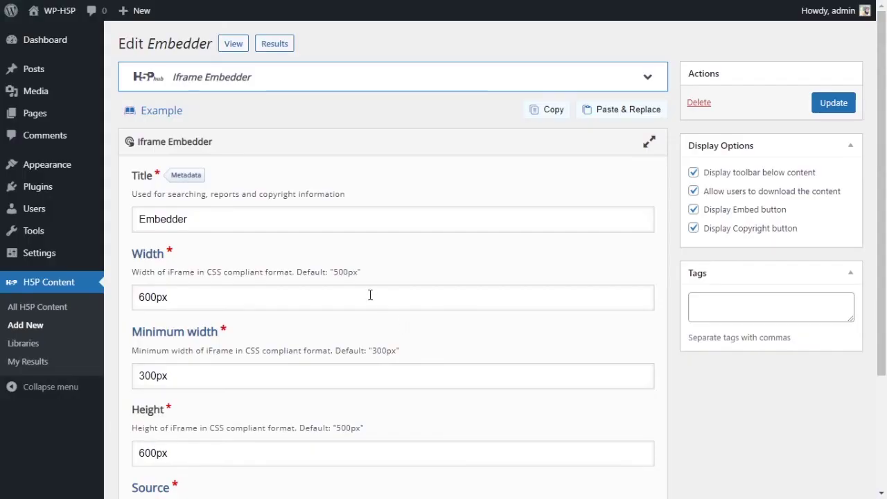
scroll(370, 295, "down", 3)
left_click_drag(144, 222, 164, 230)
left_click(140, 296)
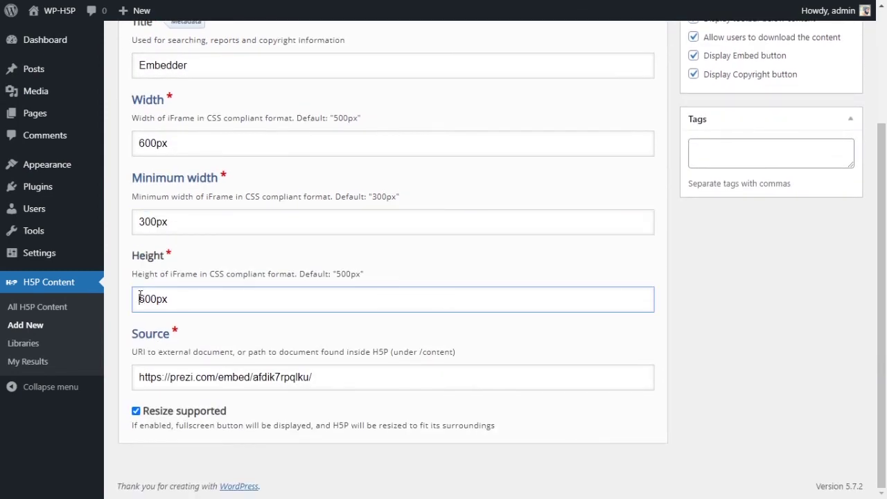
left_click_drag(140, 296, 156, 299)
type("3350")
key("BackSpace")
scroll(879, 221, "up", 3)
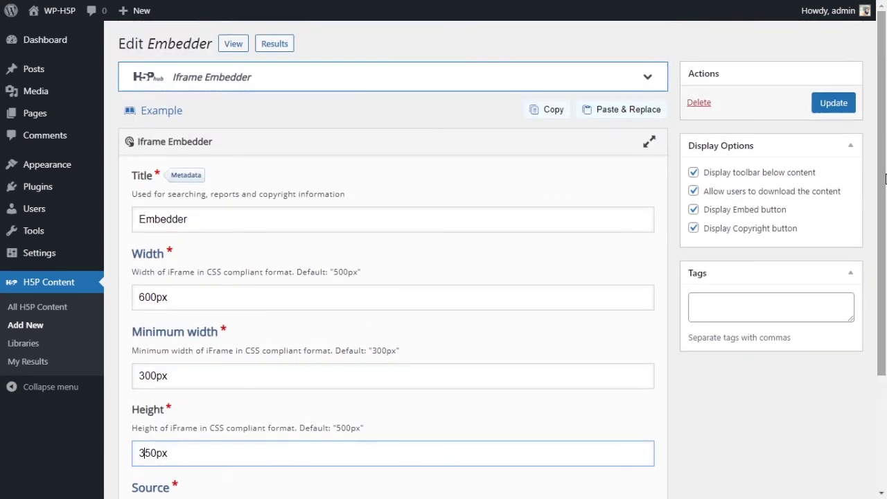
left_click(833, 102)
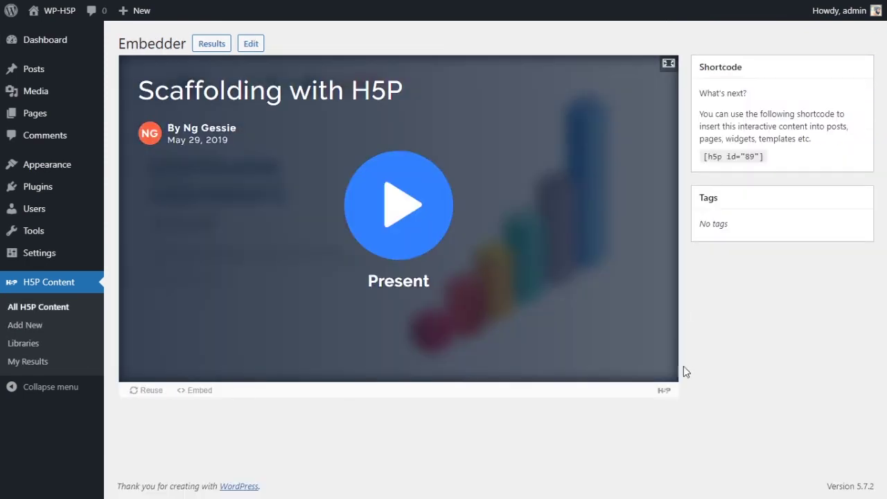
Step: Start the resized Prezi presentation and advance it to the Assessment Task slide
left_click(427, 221)
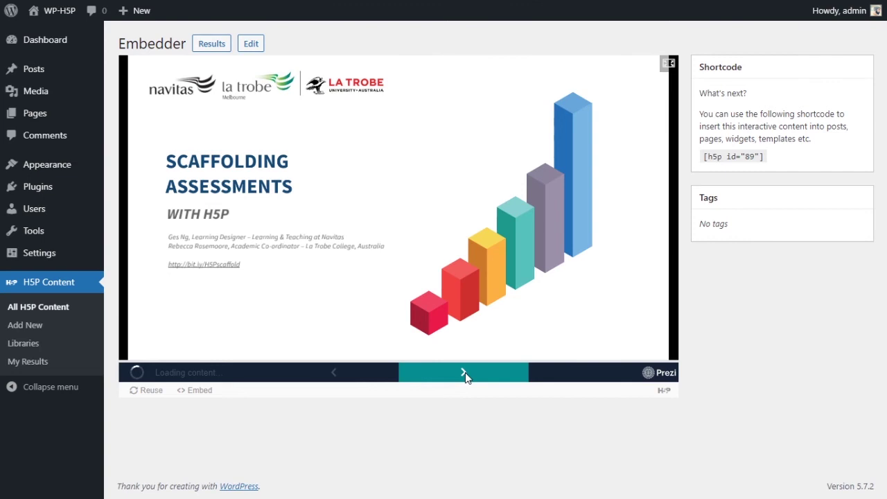
left_click(464, 372)
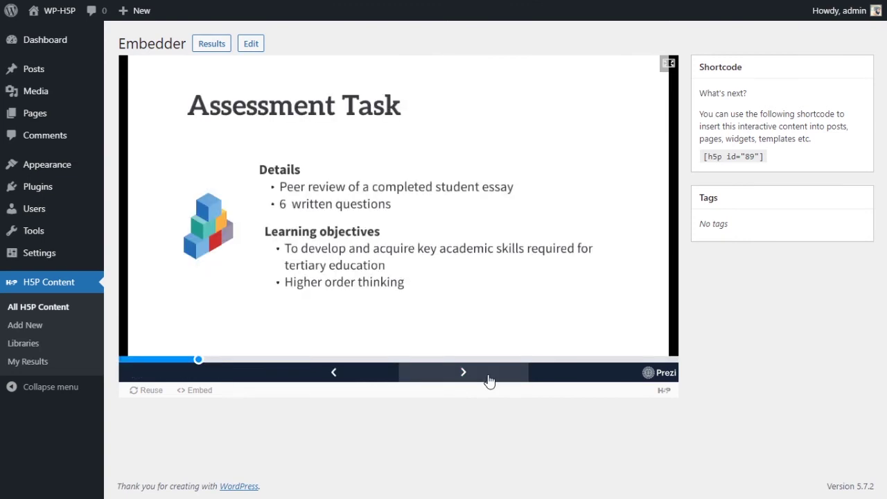
Step: Advance the embedded Prezi presentation from the Assessment Task slide to the Scaffolding - Smaller learning blocks slide
left_click(489, 381)
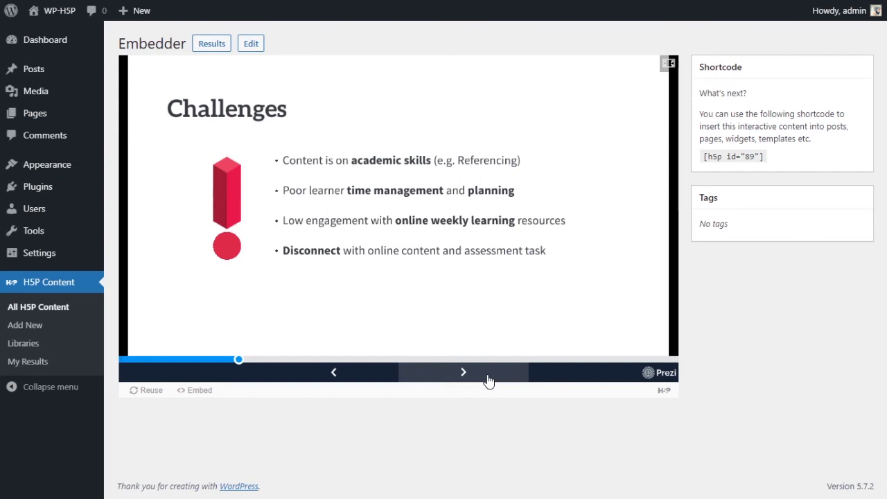
left_click(488, 381)
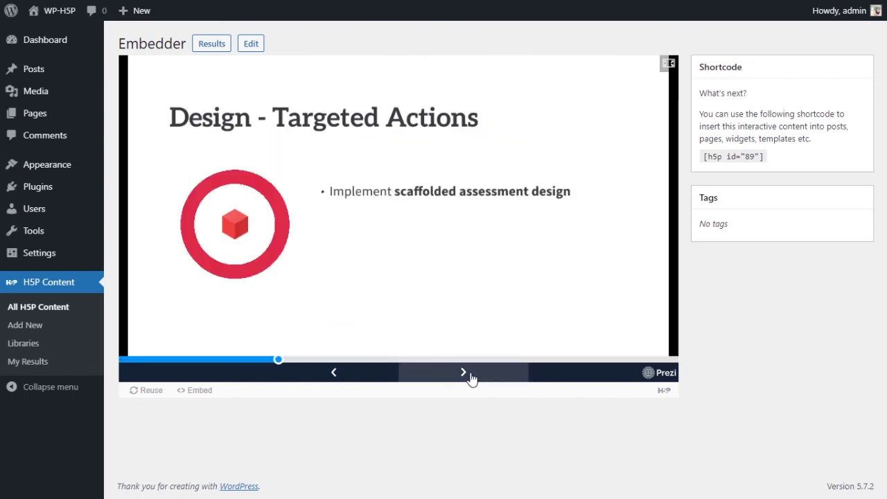
left_click(470, 377)
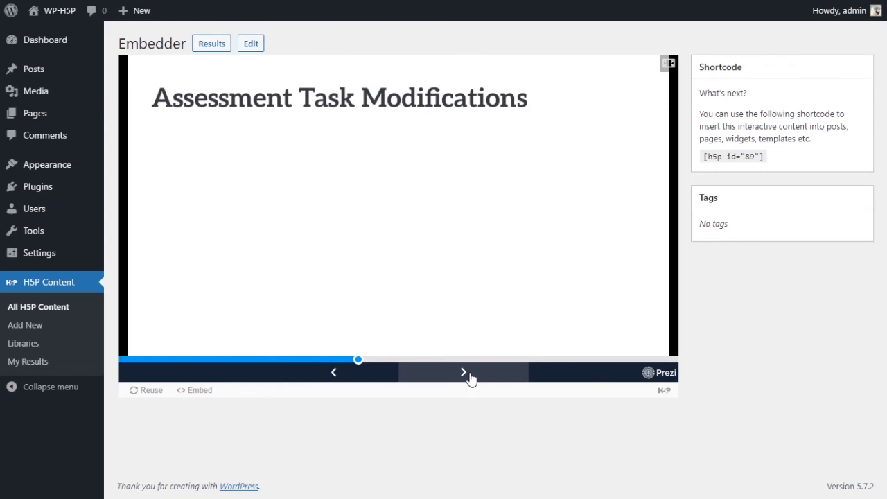
left_click(470, 376)
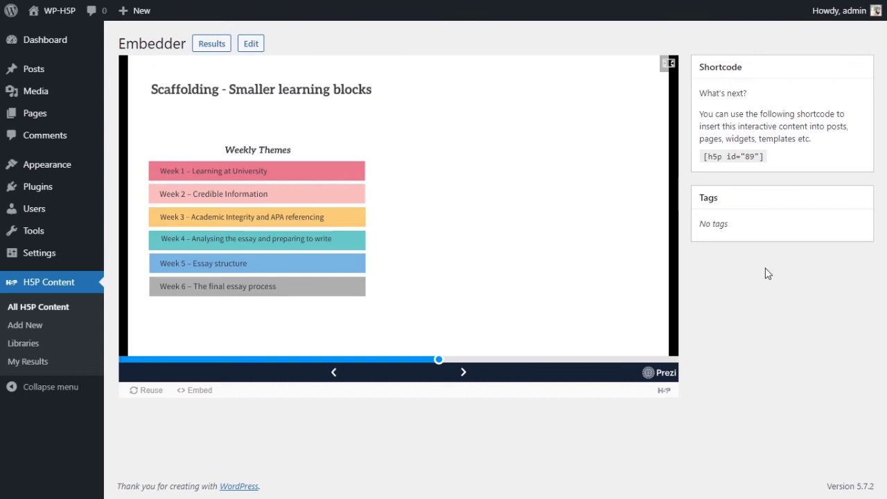
Step: Copy the Embedder content's shortcode and title a new WordPress post "#39 iFrame Embedder"
triple_click(736, 154)
key("ctrl+c")
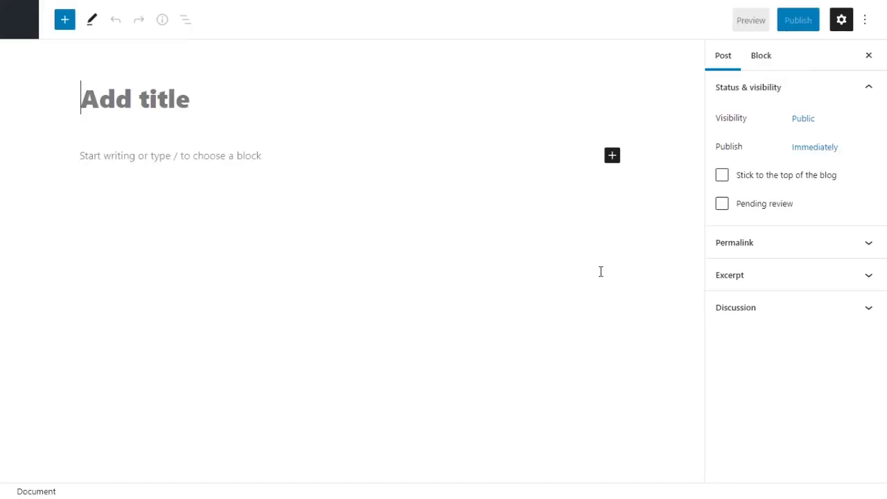
left_click(200, 113)
type("#")
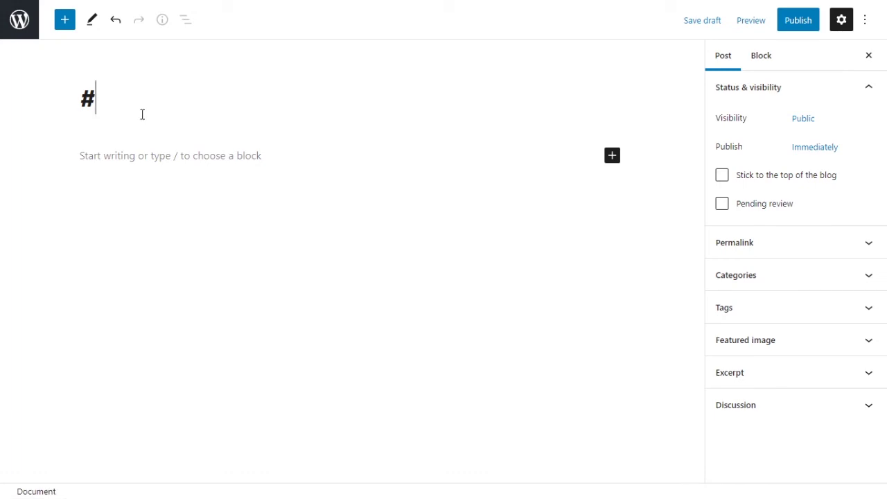
type("39 ")
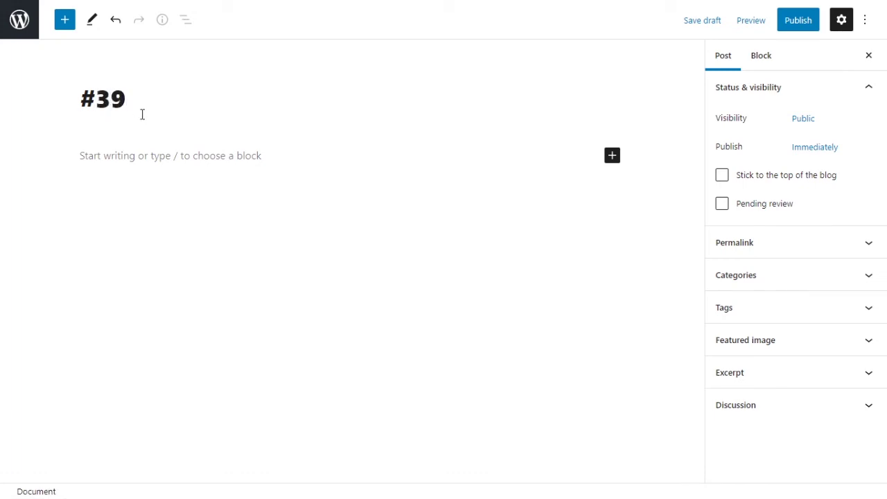
type("iFra")
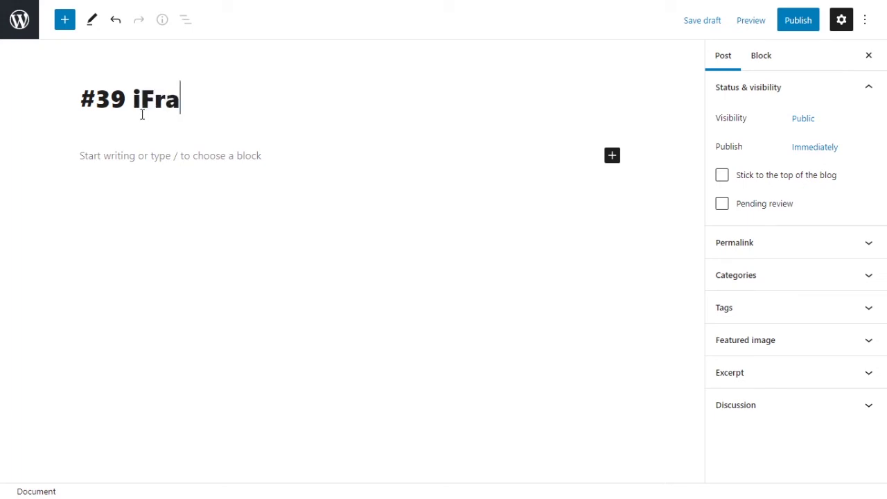
type("me Emn")
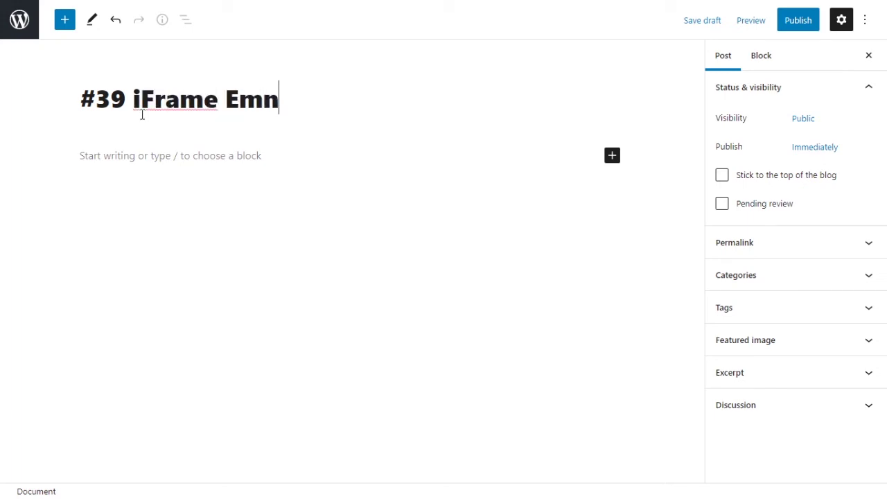
key("BackSpace")
type("bedder")
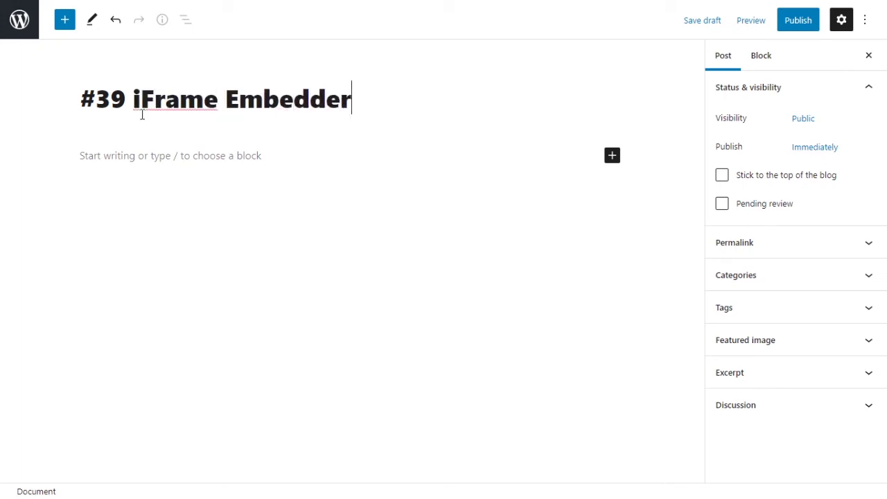
Step: Add a Shortcode block to the post body containing [h5p id="89"]
left_click(611, 158)
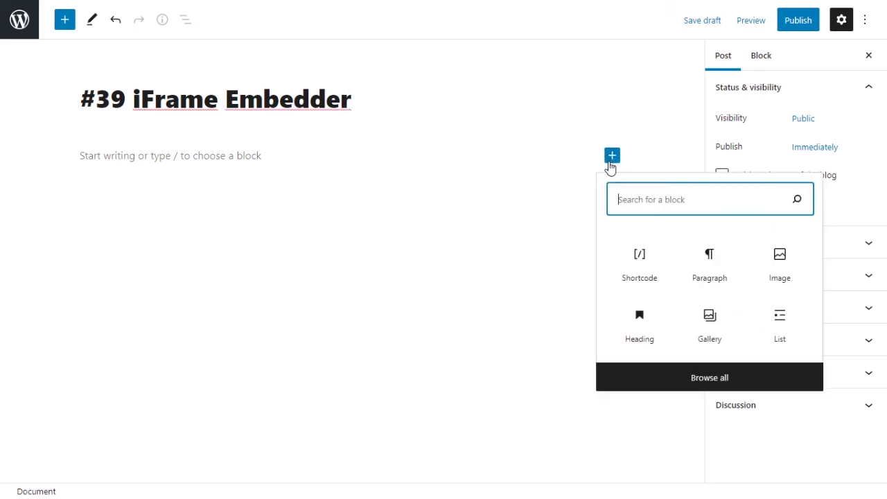
left_click(637, 278)
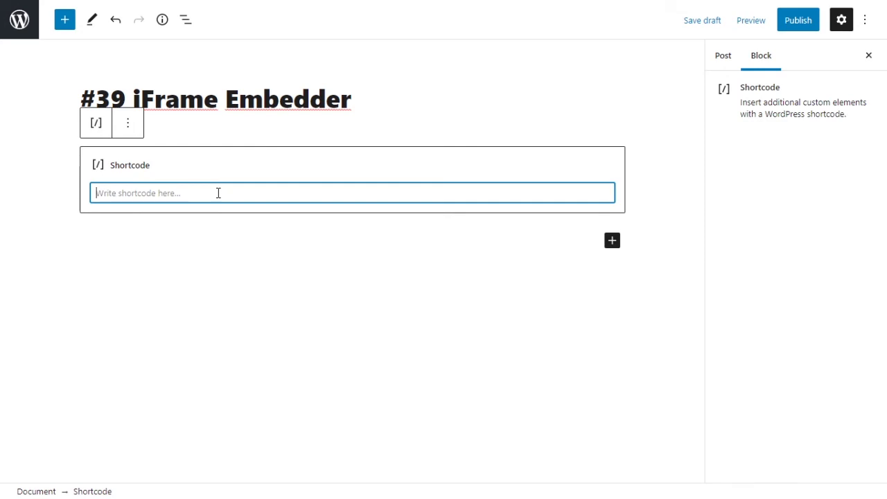
key("ctrl+v")
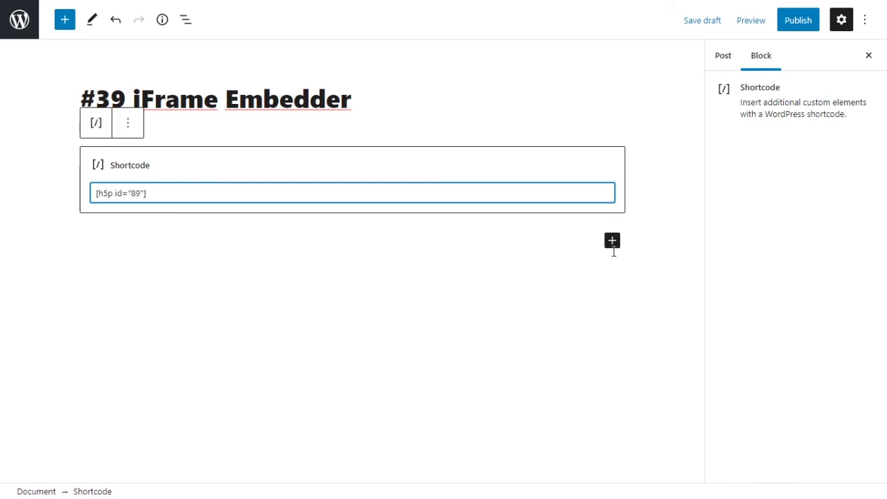
Step: Search the available post blocks for an iframe block, and close the search without inserting one
left_click(612, 242)
type("ifr")
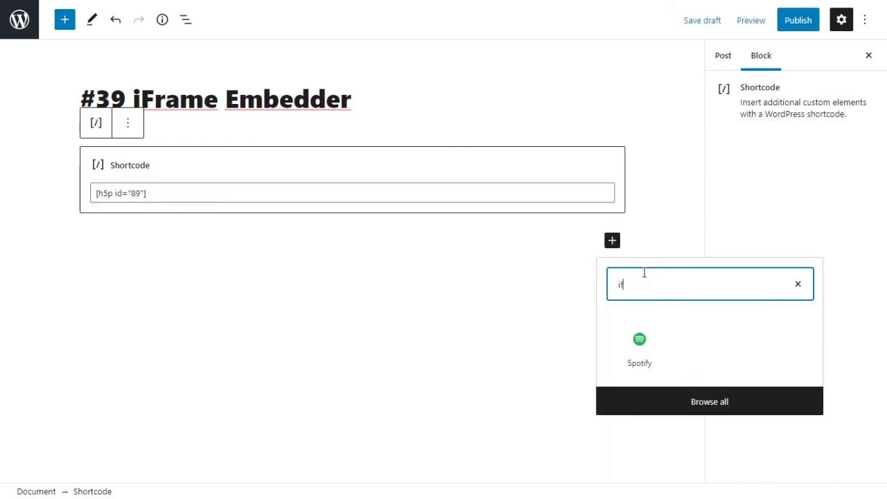
key("BackSpace")
key("BackSpace")
key("BackSpace")
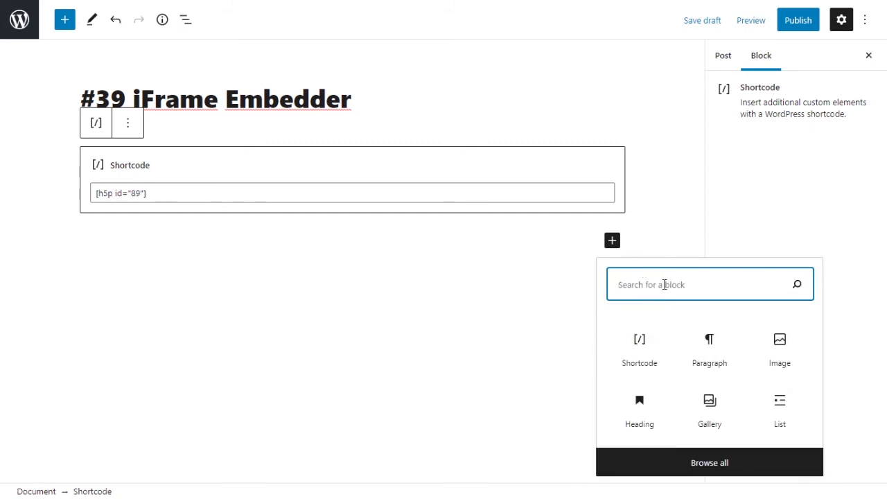
type("ifra")
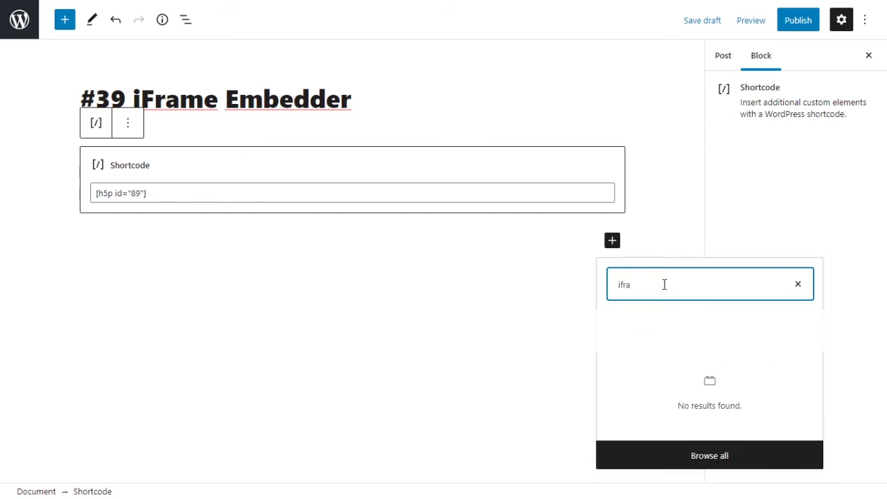
key("BackSpace")
key("BackSpace")
key("BackSpace")
key("BackSpace")
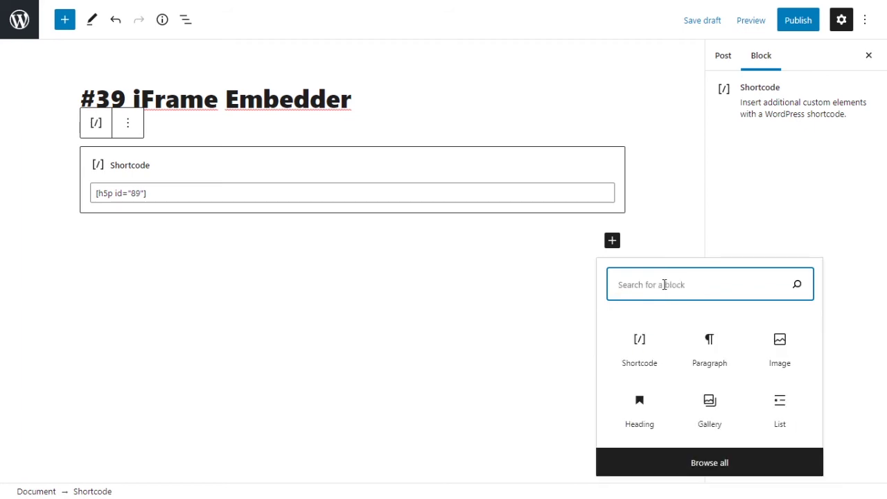
left_click(451, 267)
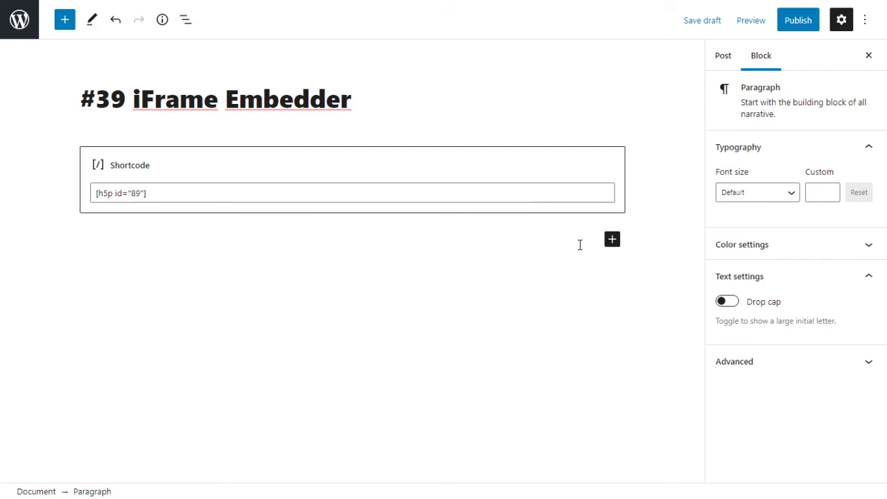
Step: Search the available post blocks for an HTML block, and close the search without inserting one
left_click(611, 240)
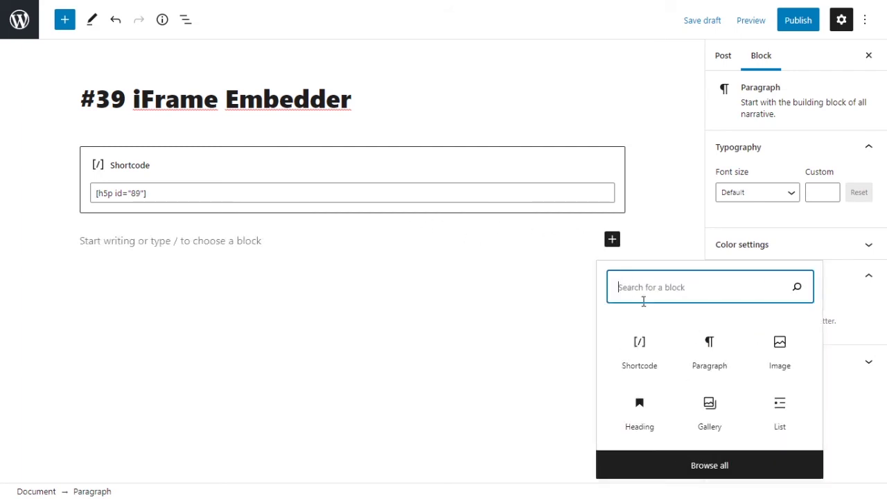
type("gth")
key("BackSpace")
key("BackSpace")
key("BackSpace")
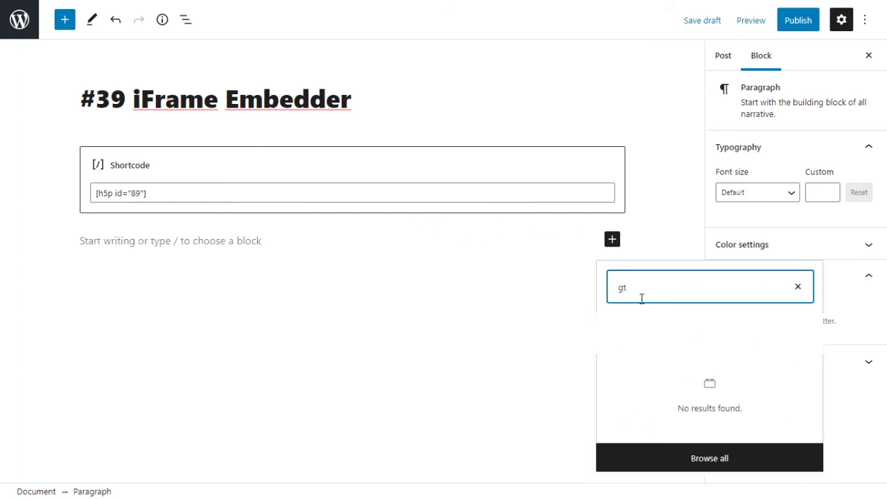
type("ht")
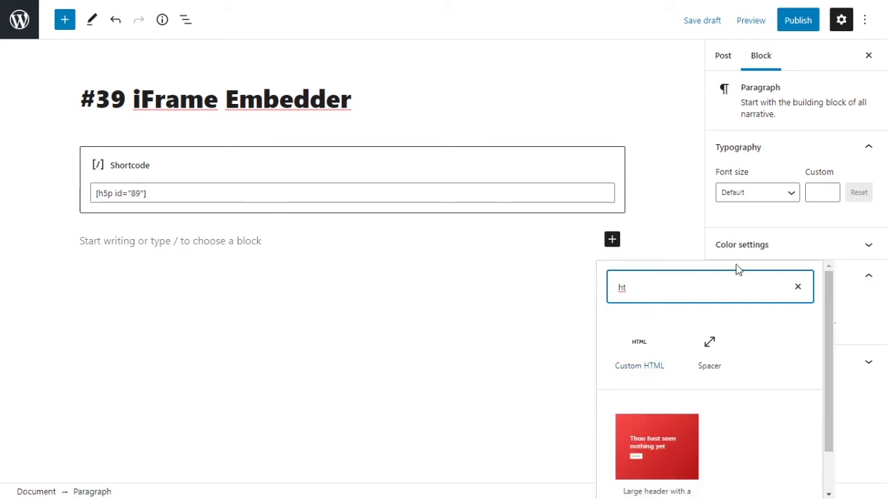
left_click(798, 287)
left_click(266, 305)
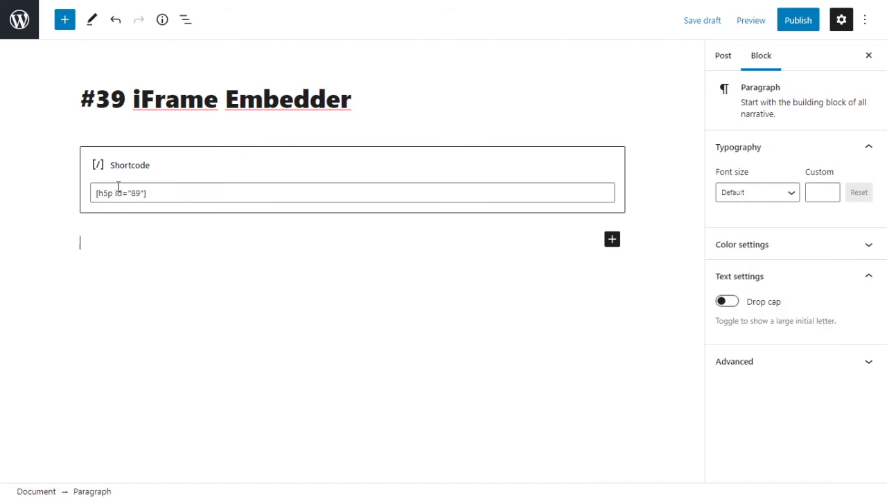
Step: Publish the post containing the H5P shortcode and open the published post on the site
left_click(181, 191)
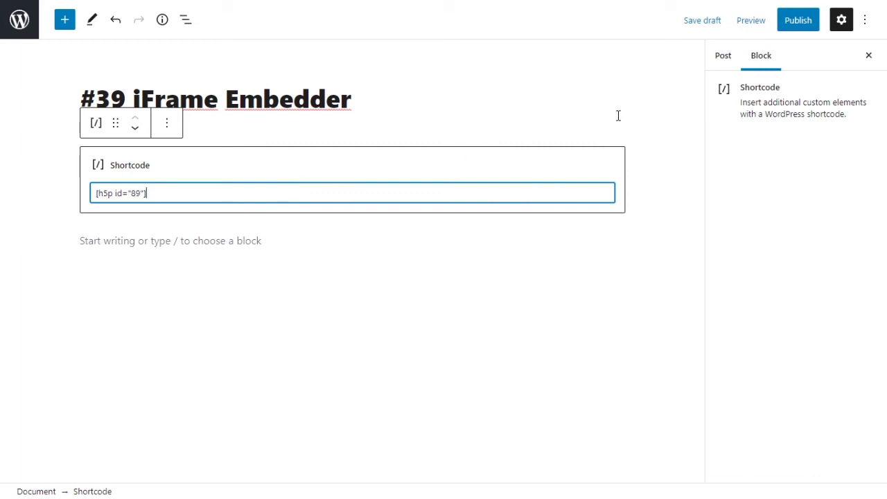
left_click(801, 22)
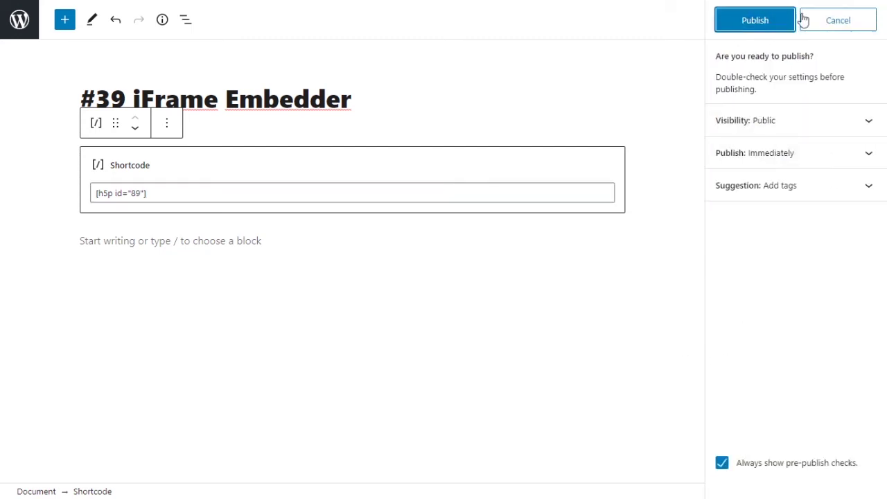
left_click(776, 15)
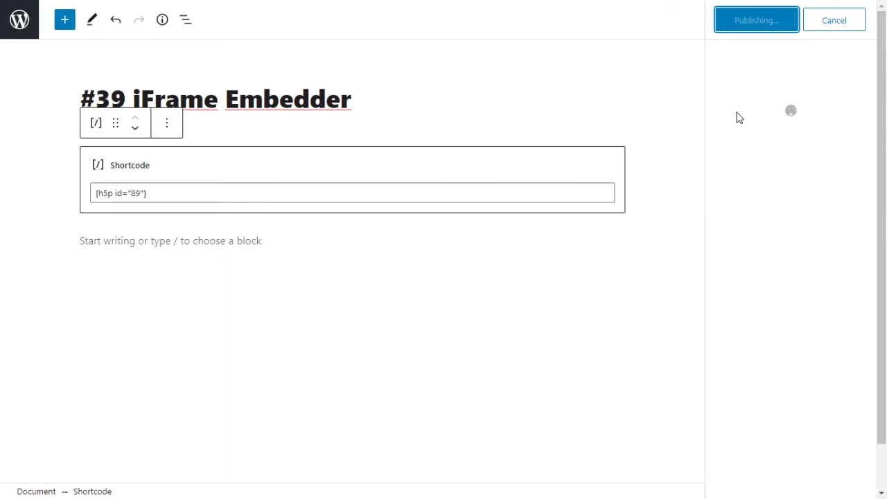
left_click(790, 165)
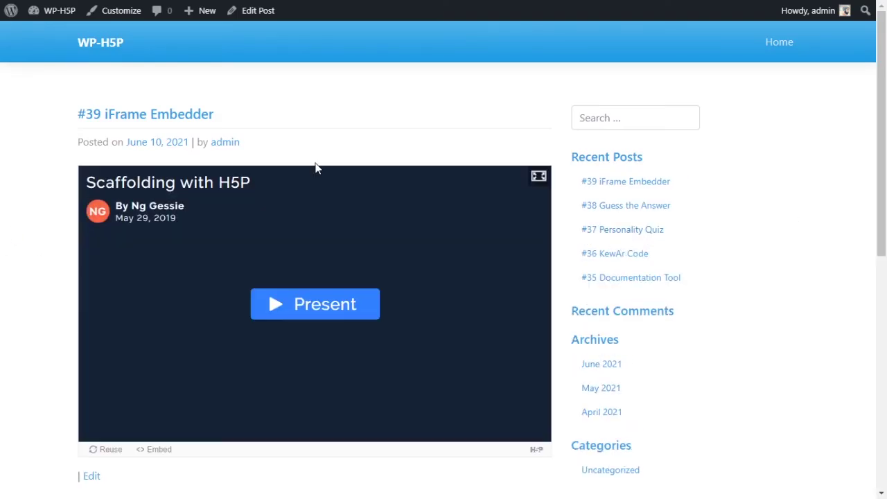
Step: Look over the published post, start its embedded Prezi presentation and advance it to the Unit Background slide
scroll(226, 136, "down", 2)
scroll(236, 198, "down", 4)
scroll(236, 198, "up", 5)
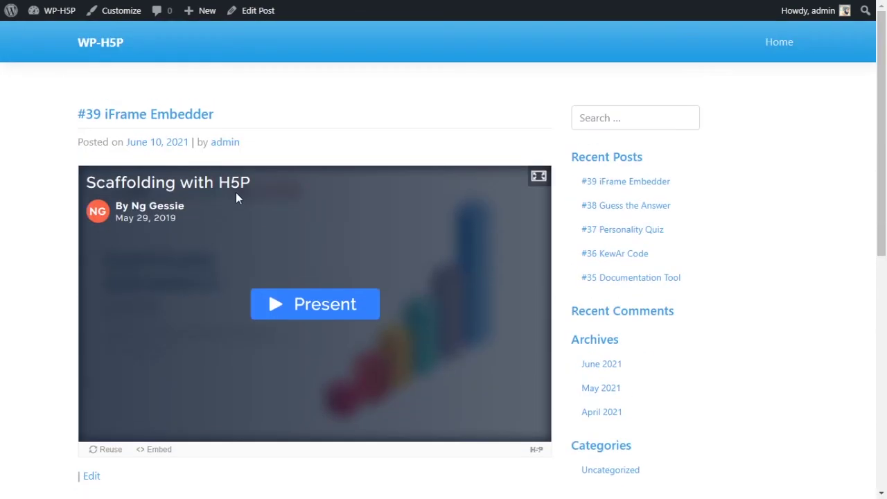
scroll(311, 281, "down", 1)
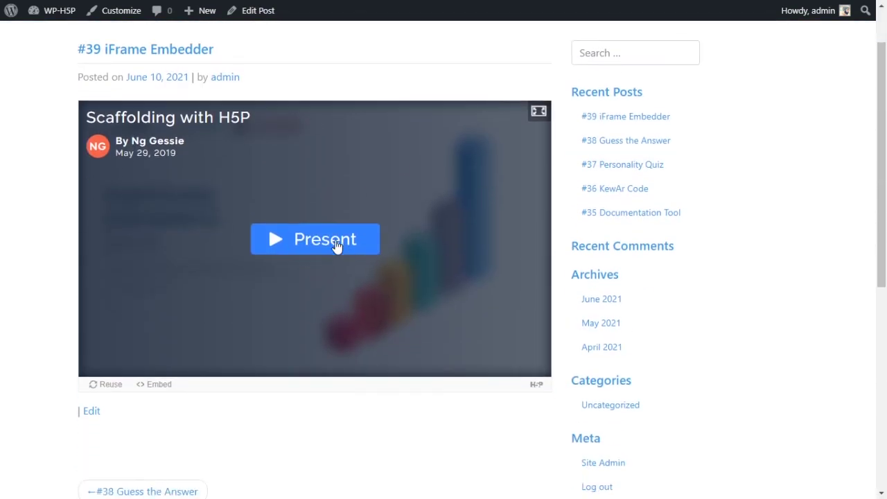
left_click(336, 246)
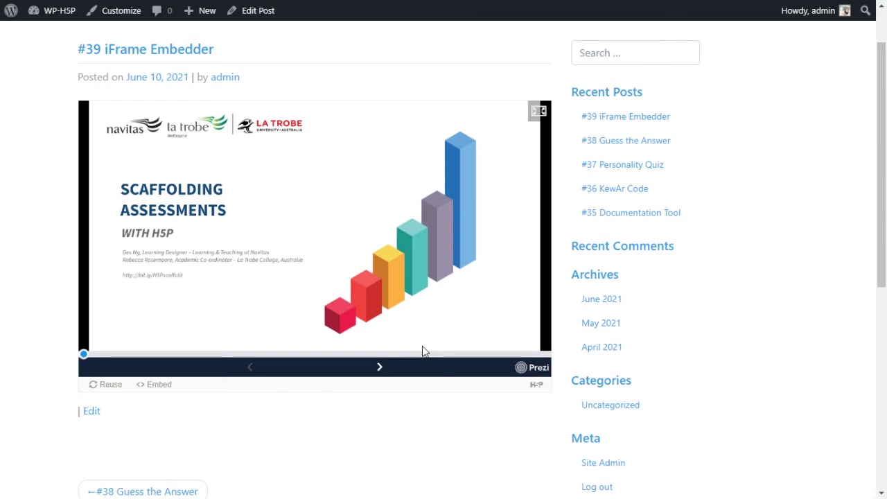
left_click(380, 368)
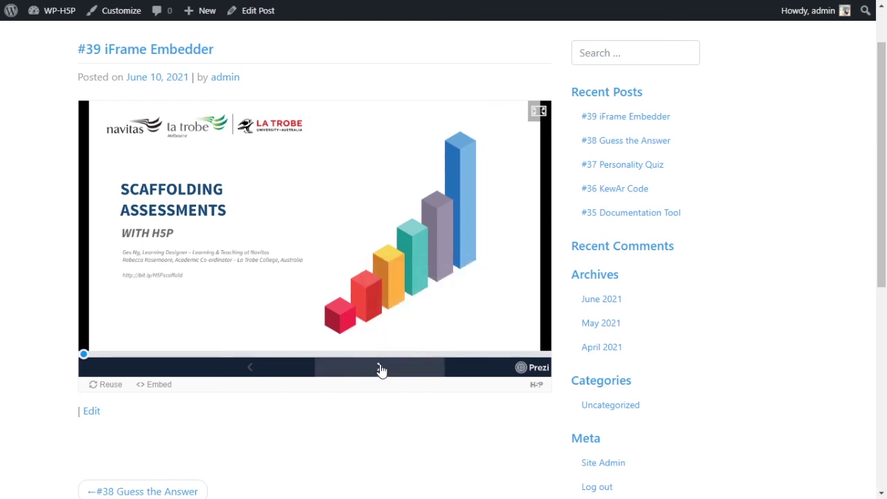
Step: View the embedded presentation in full screen and move through its slides to the Challenges slide
left_click(539, 111)
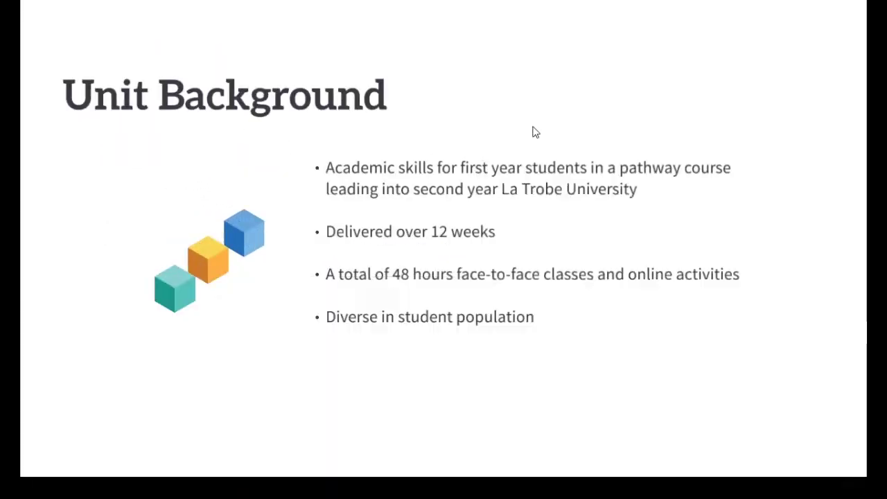
key("Right")
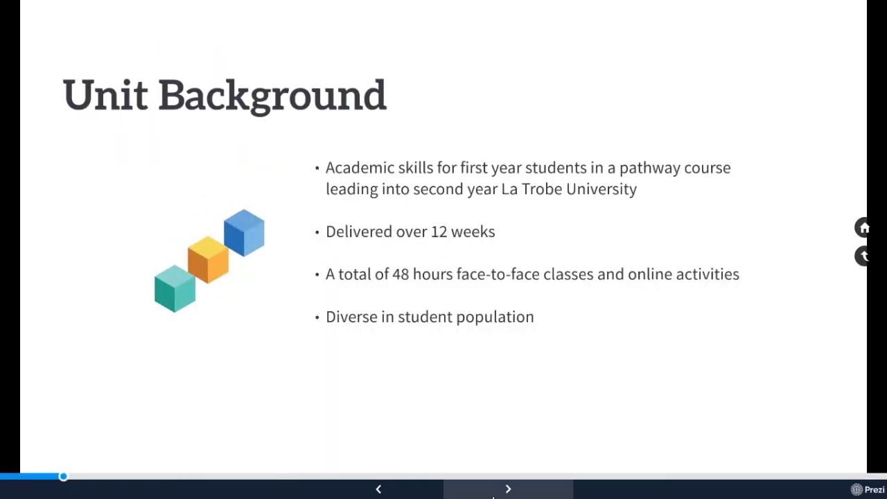
key("Left")
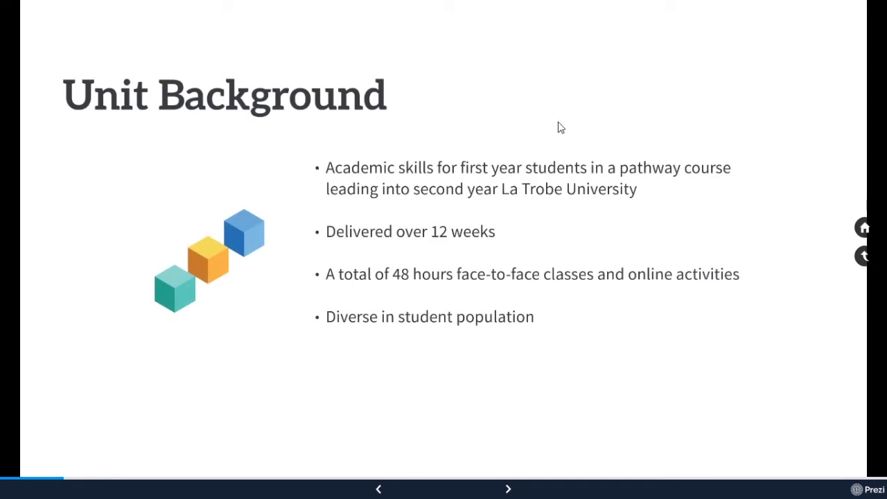
left_click(863, 256)
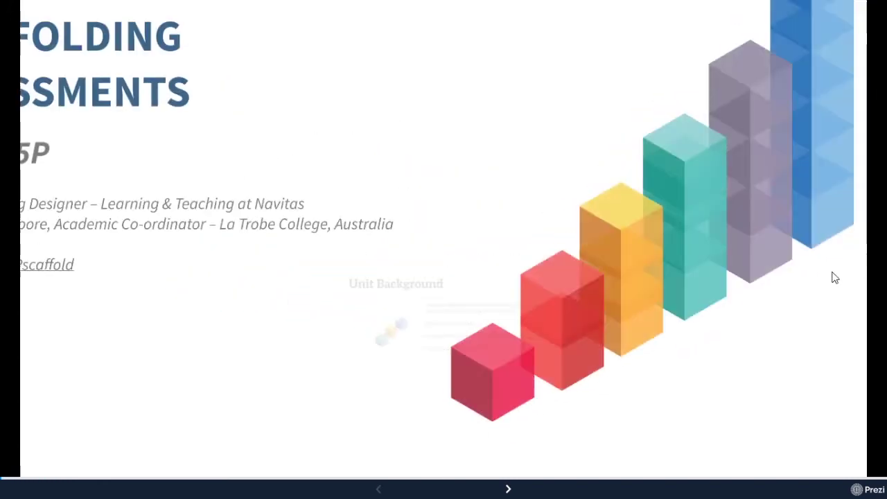
left_click(507, 489)
left_click(507, 489)
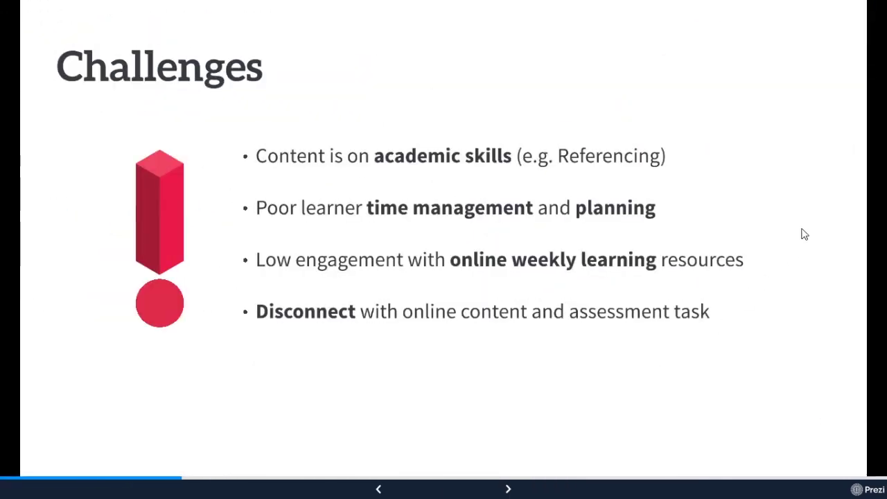
Step: Return the presentation to its opening view, exit full screen and check the embed within the published post
left_click(864, 227)
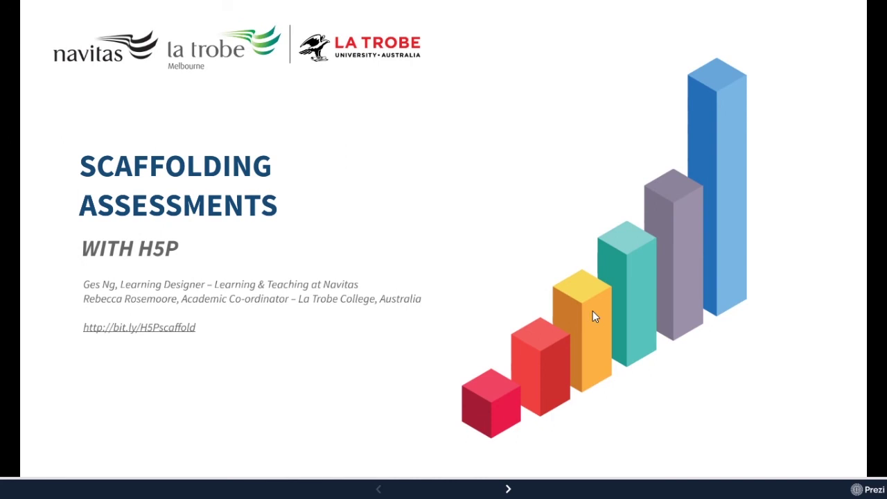
key("Escape")
scroll(384, 268, "up", 3)
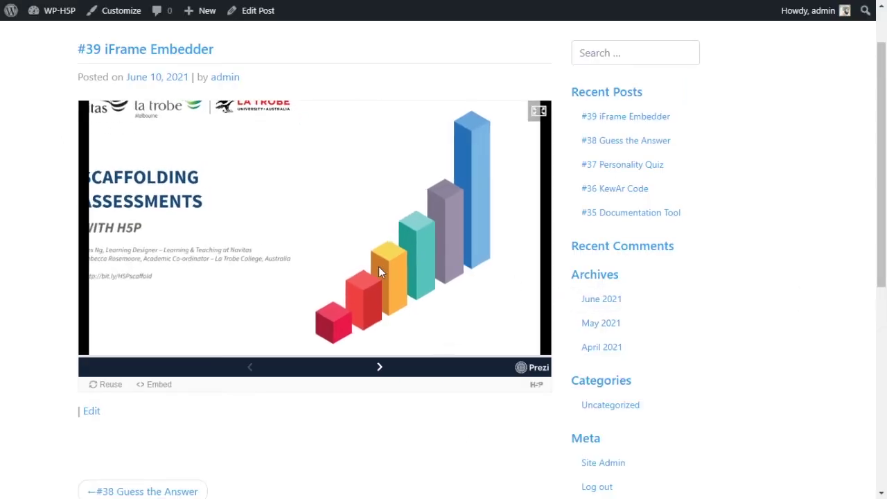
scroll(354, 250, "down", 3)
scroll(14, 267, "up", 1)
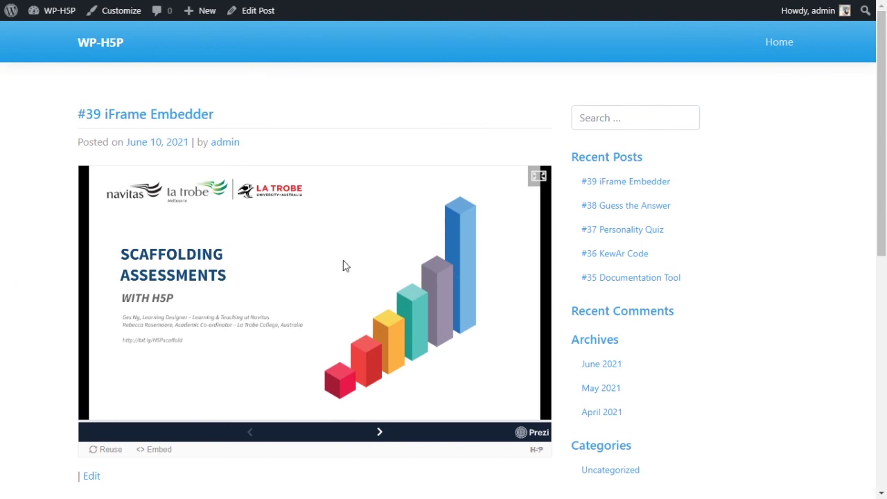
left_click(480, 252)
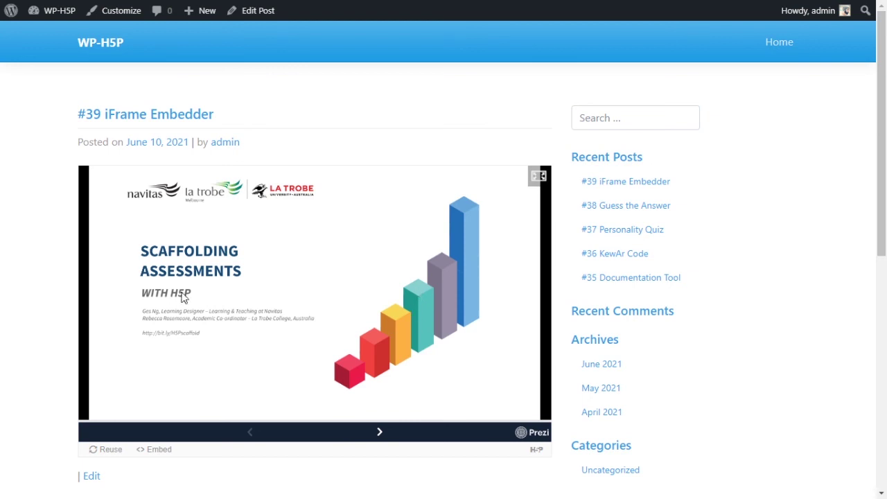
mouse_move(485, 269)
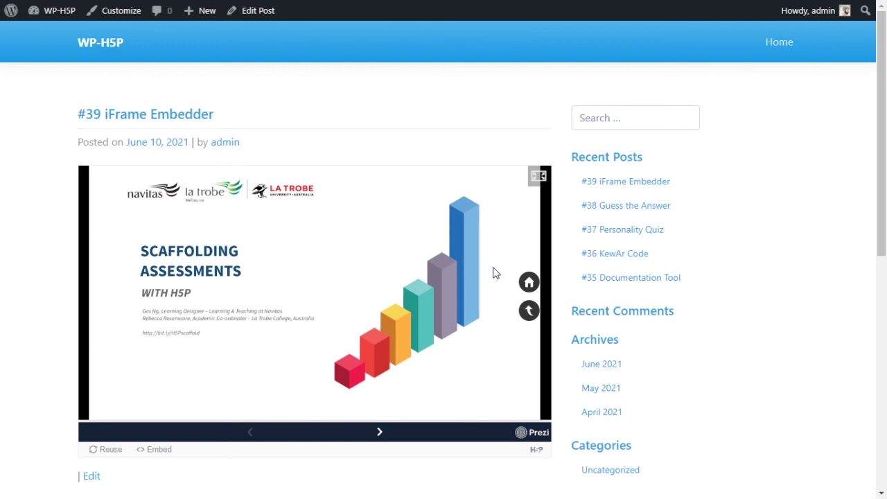